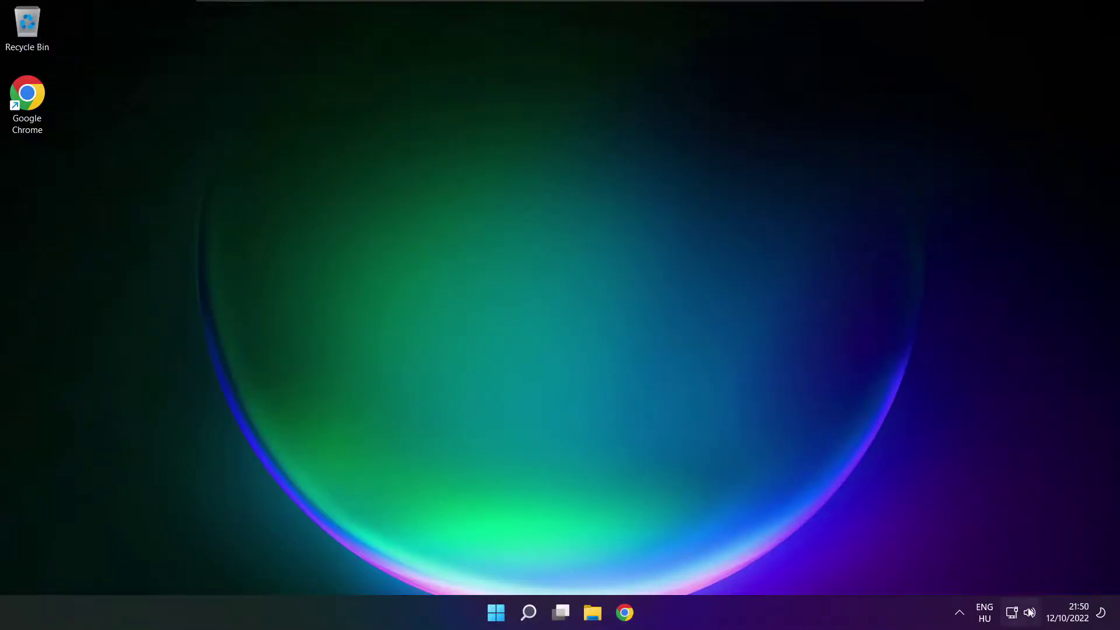
Switch the sound output from CABLE Input to Speakers (High Definition Audio Device) in Quick Settings.
left_click(1029, 614)
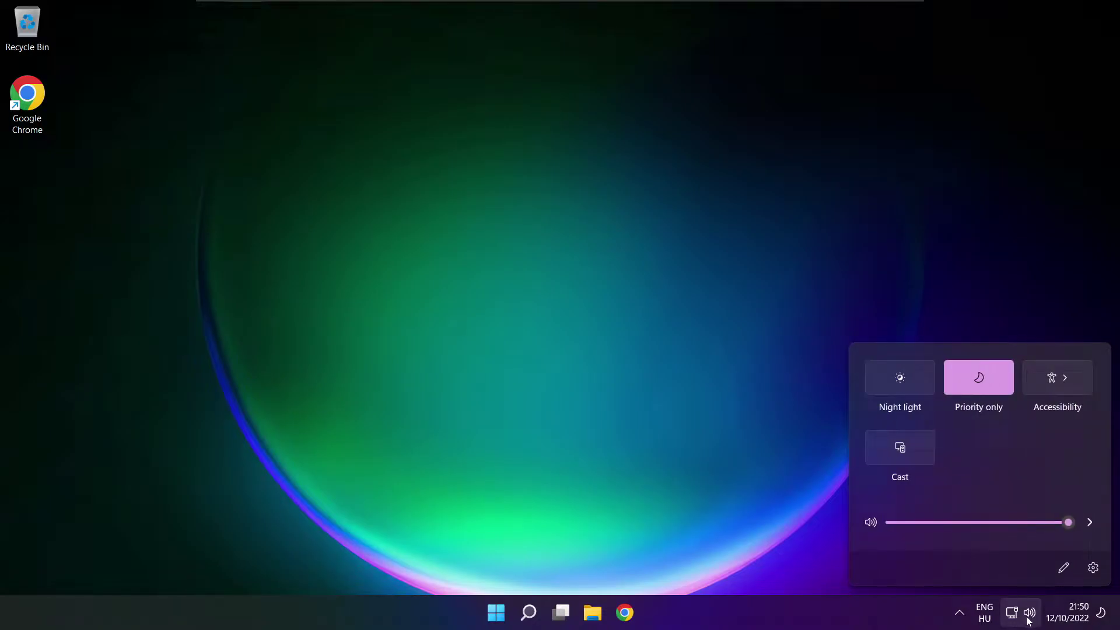
left_click(1090, 523)
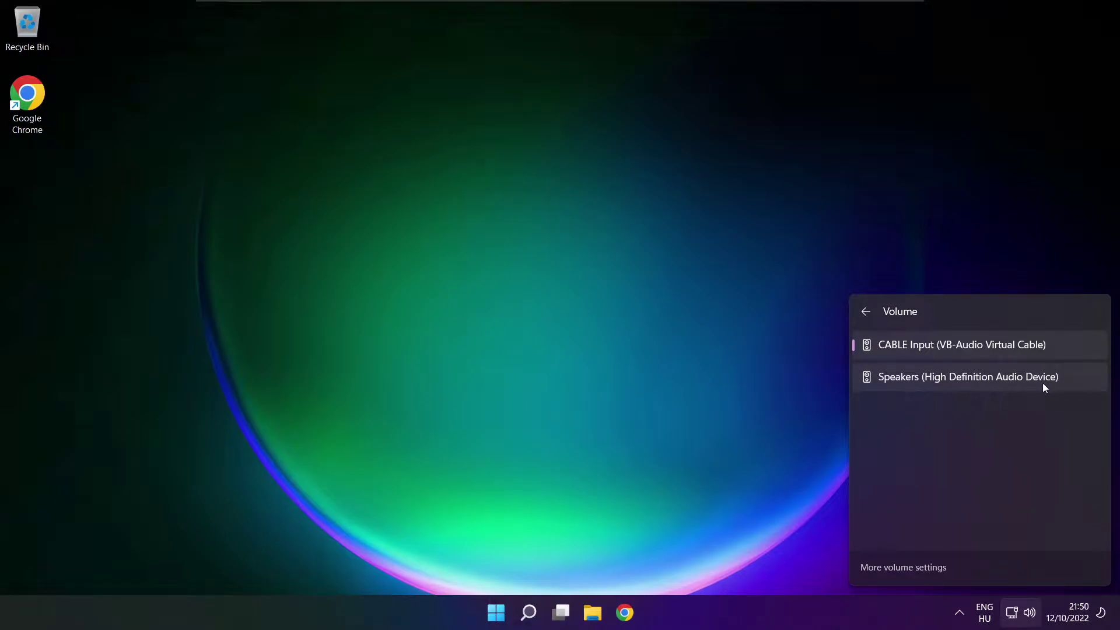
left_click(1070, 382)
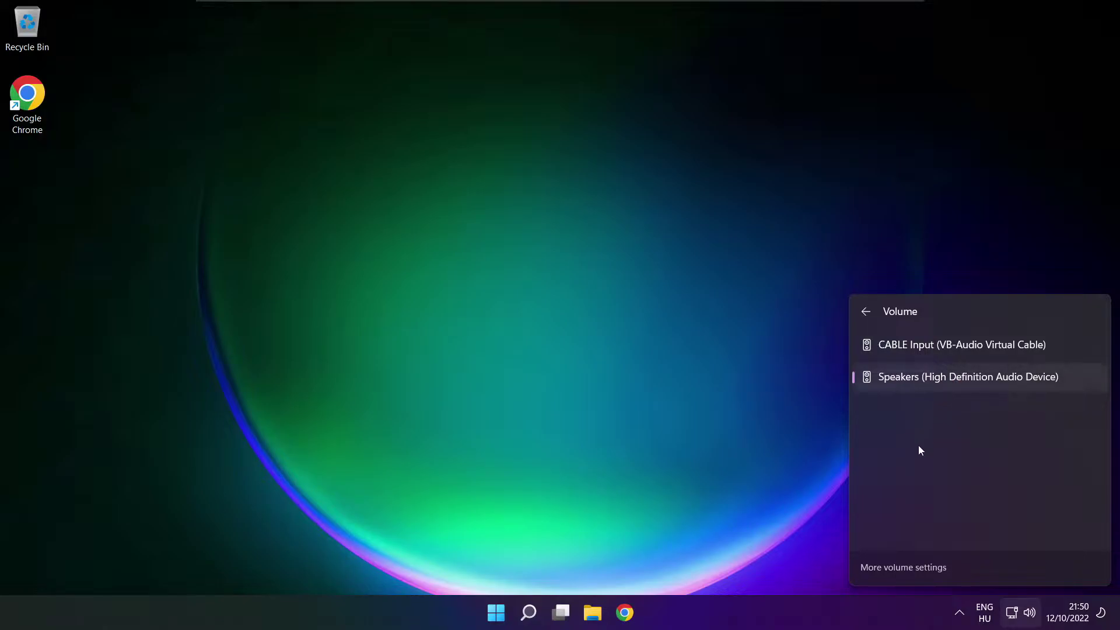
left_click(592, 345)
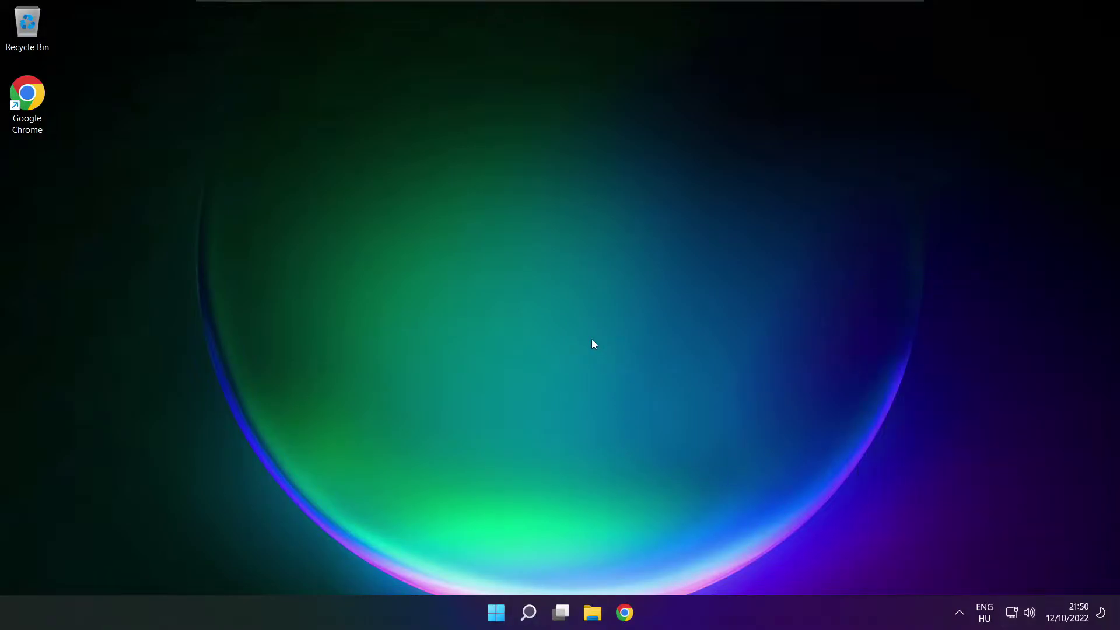
left_click(495, 613)
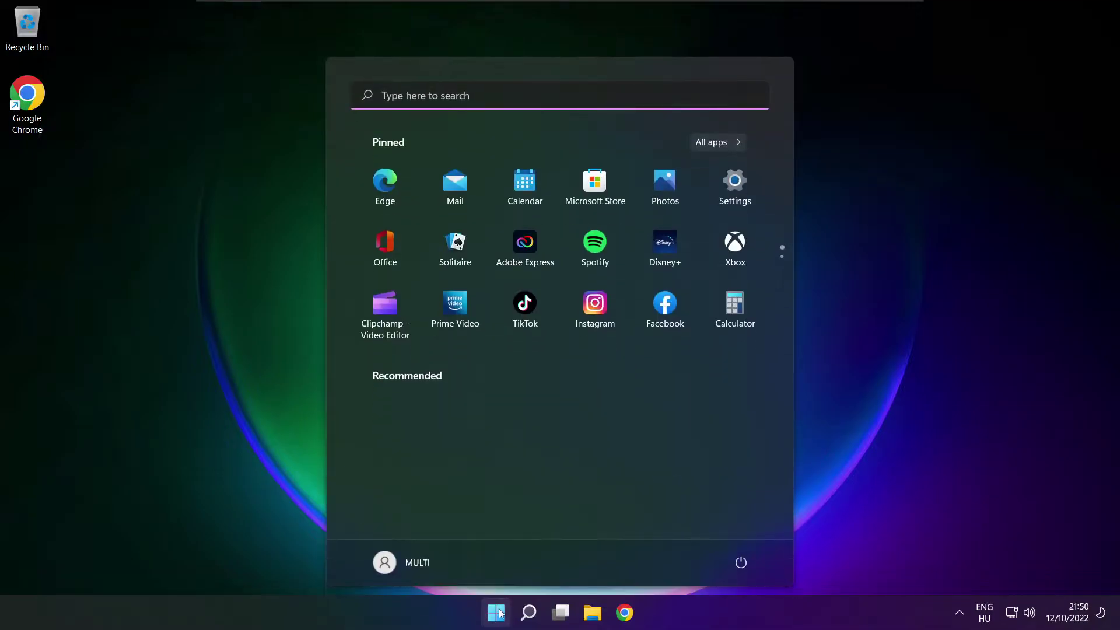
left_click(741, 561)
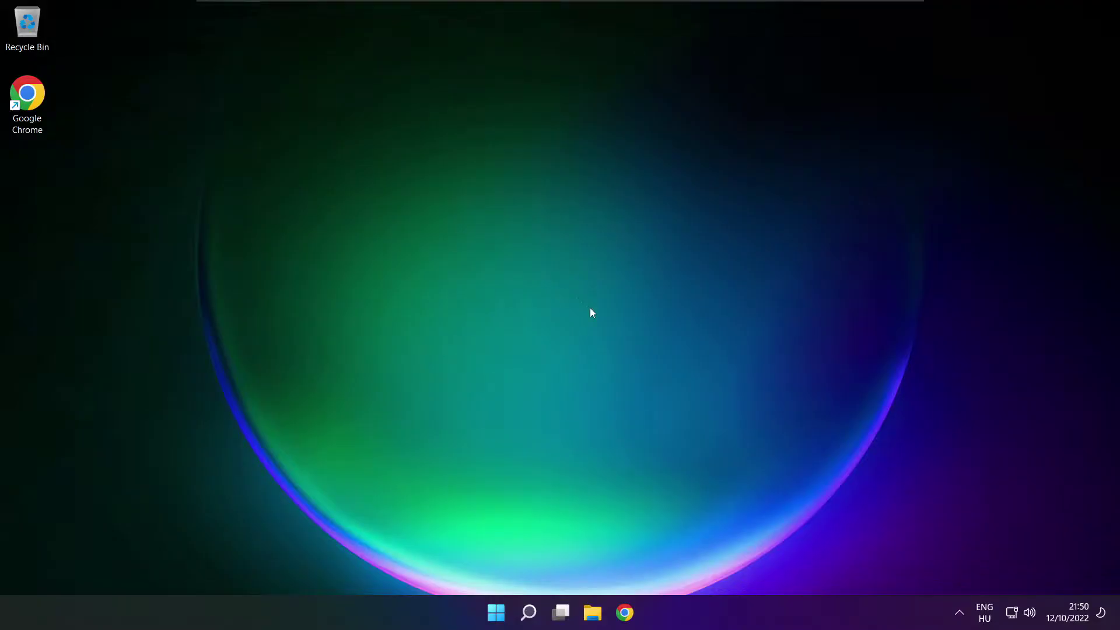
Open the Settings Sound page through Quick Settings' More volume settings.
left_click(1032, 615)
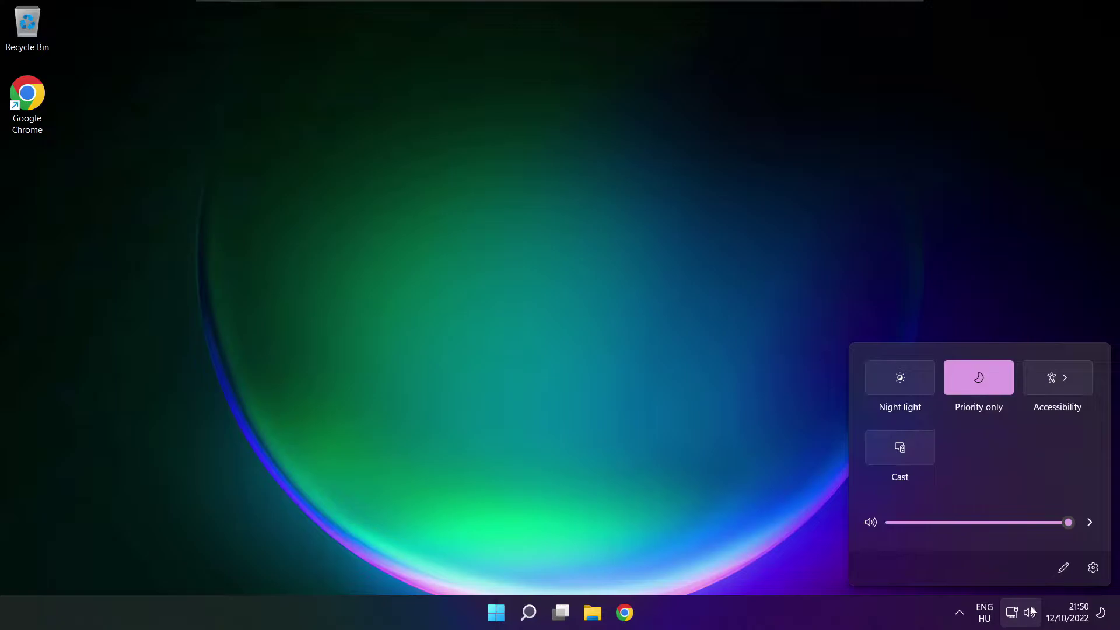
left_click(1091, 523)
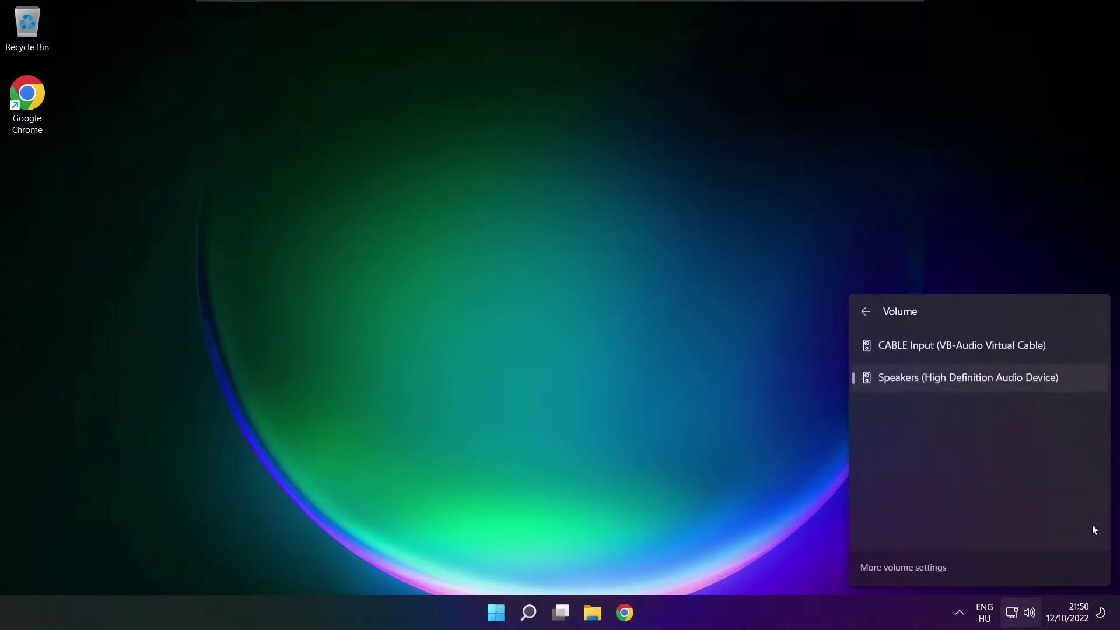
left_click(907, 569)
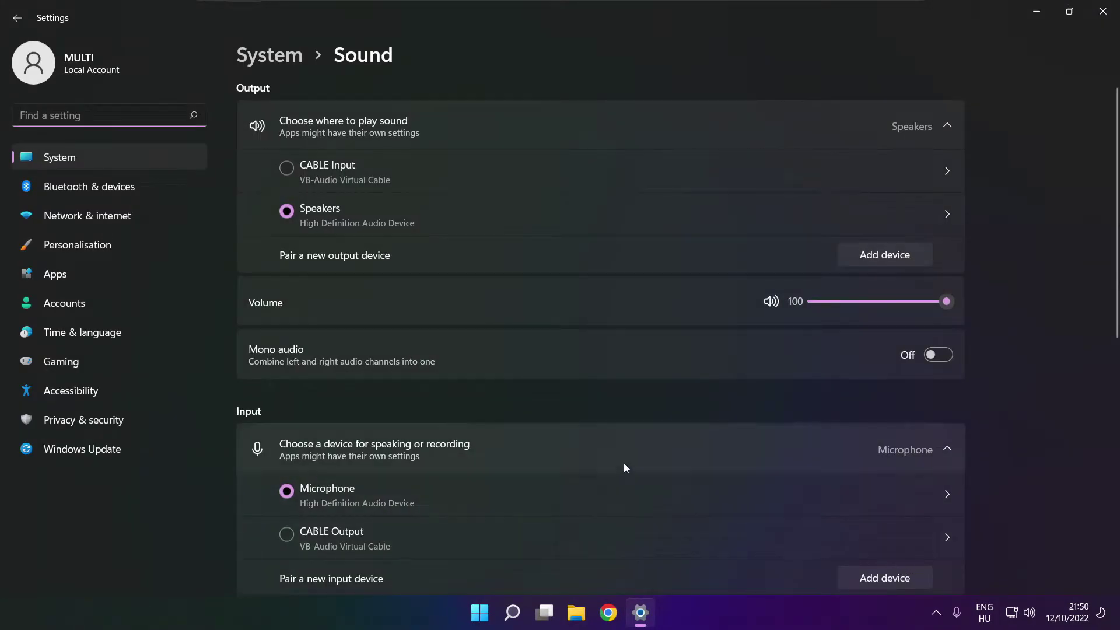
left_click(299, 216)
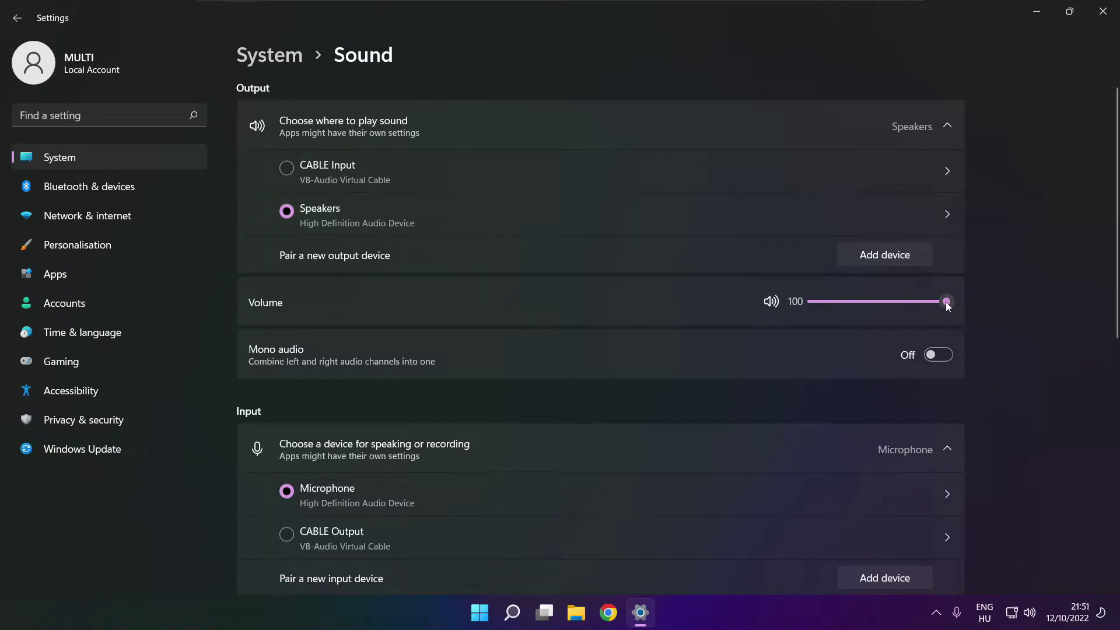
mouse_move(946, 301)
left_mouse_down()
mouse_move(865, 301)
mouse_move(964, 303)
left_mouse_up()
left_click_drag(1115, 298, 1111, 487)
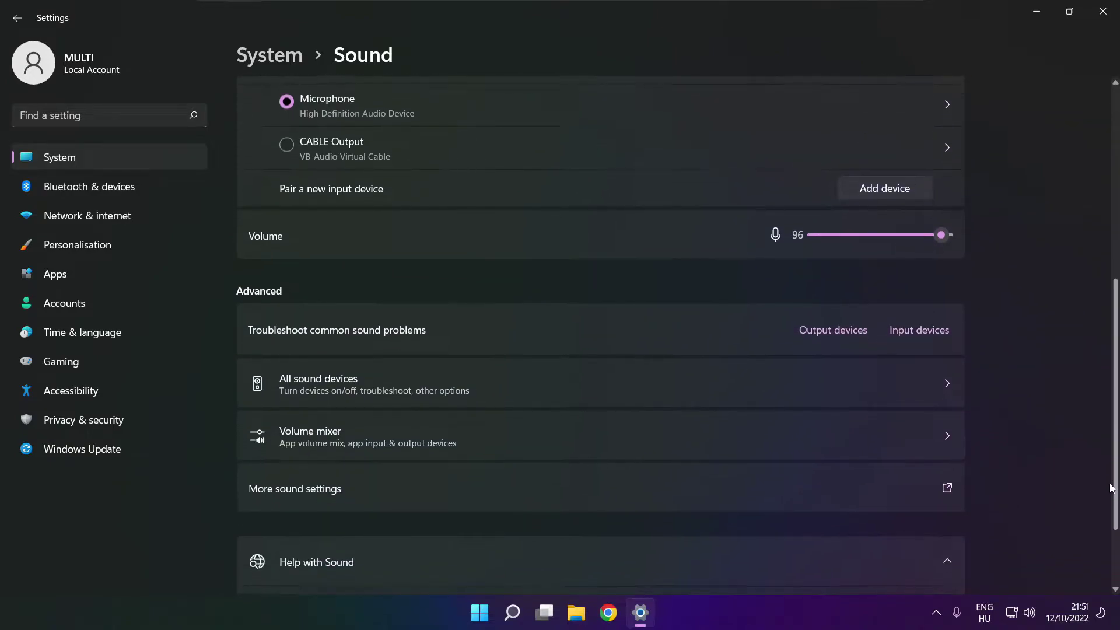
Disable CABLE Input in the Sound control panel and bring up the Speakers device options.
left_click(461, 497)
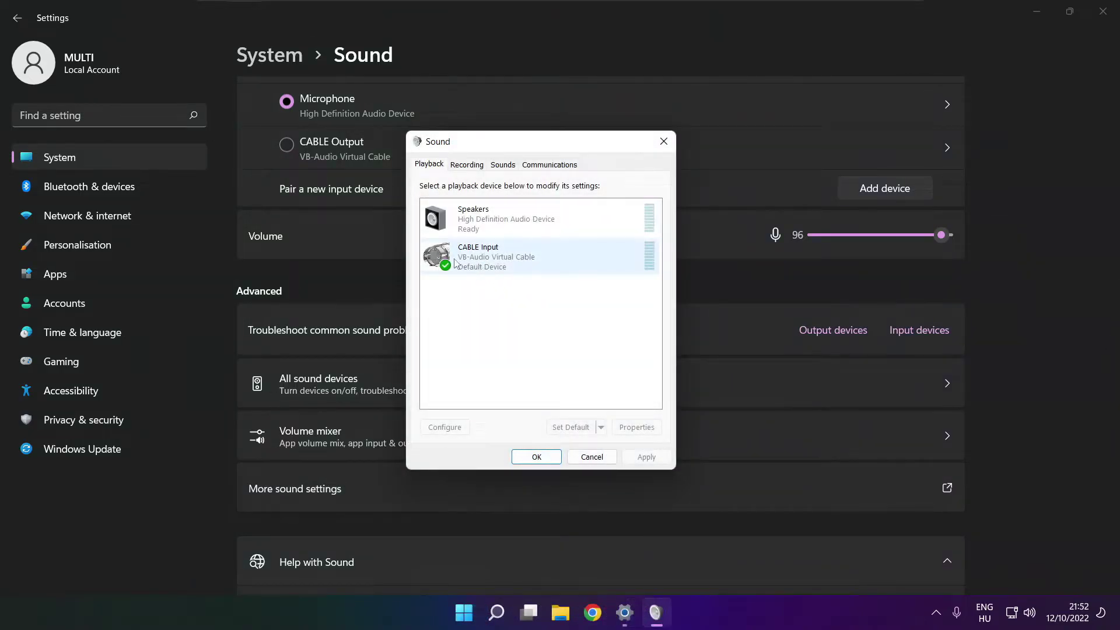
left_click(567, 271)
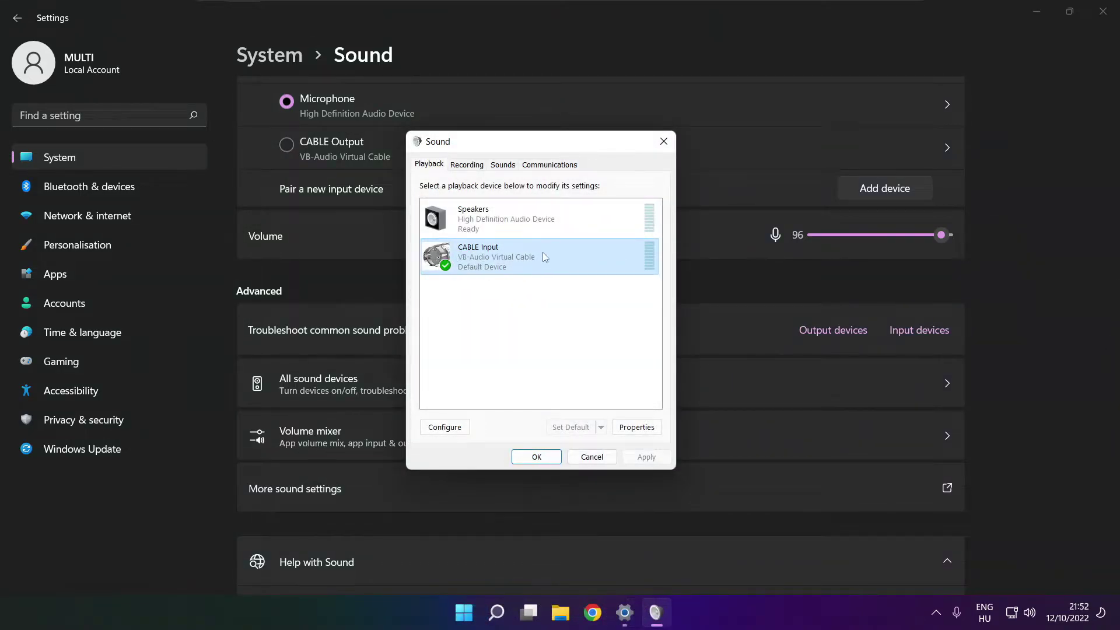
right_click(593, 256)
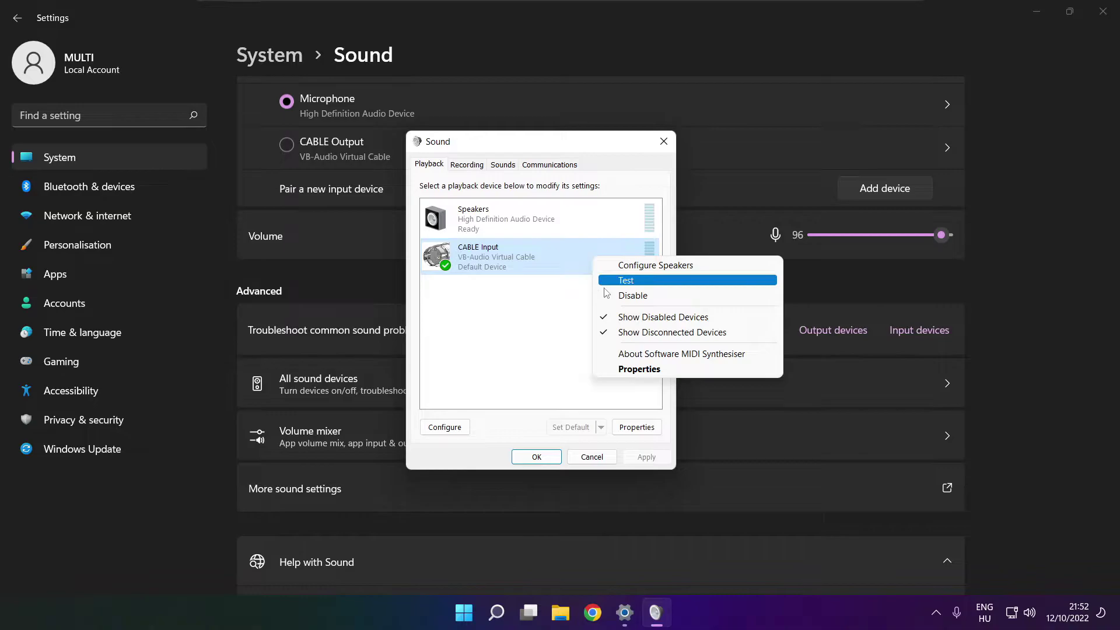
left_click(648, 296)
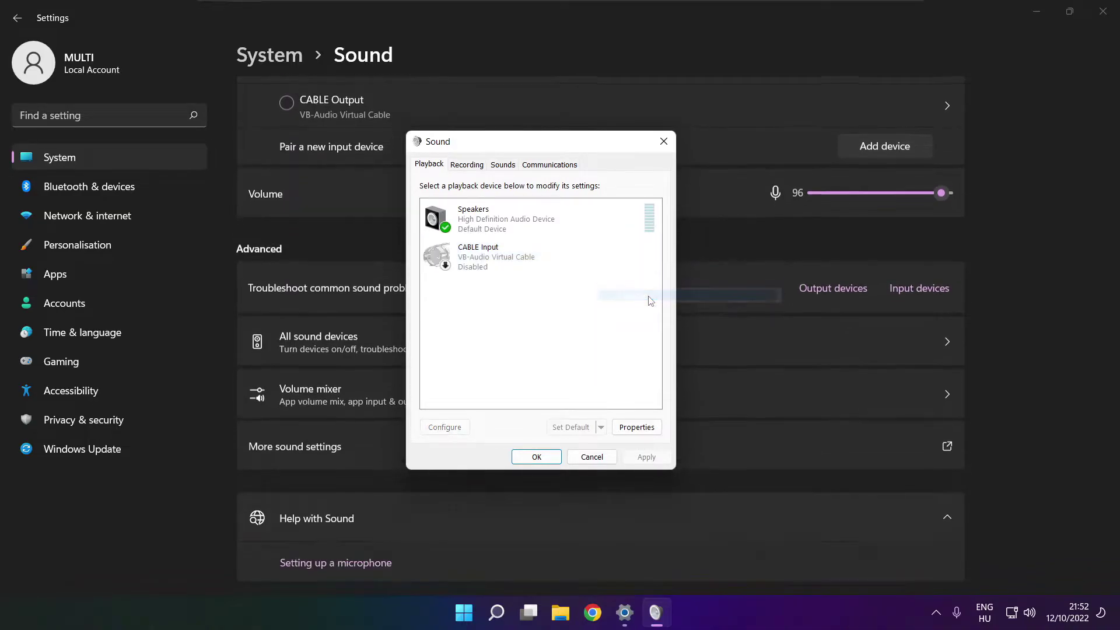
left_click(527, 232)
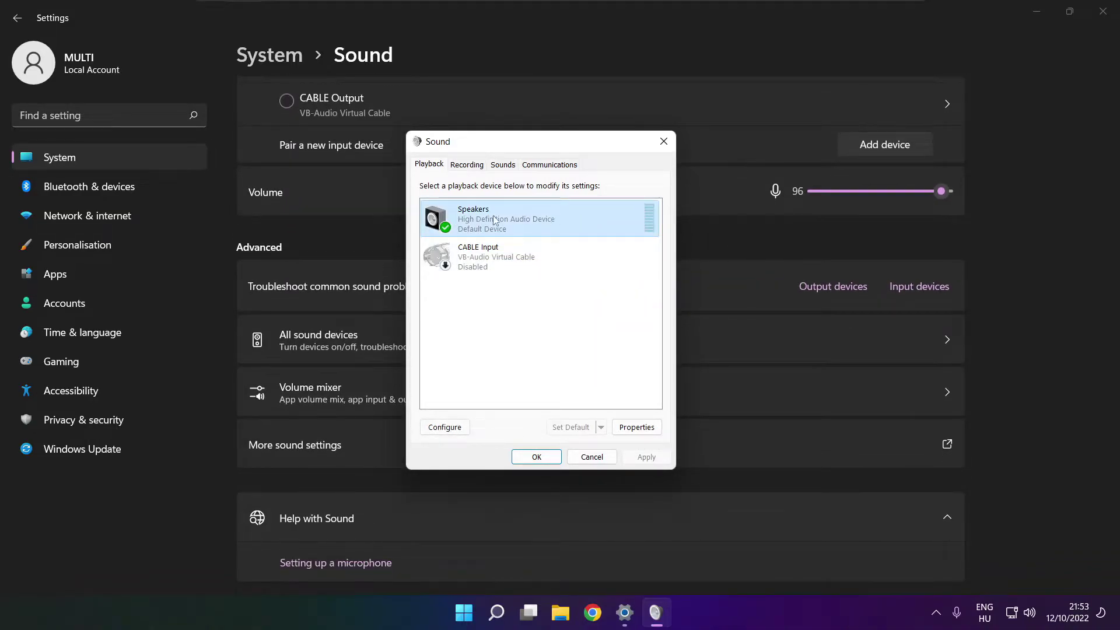
right_click(543, 224)
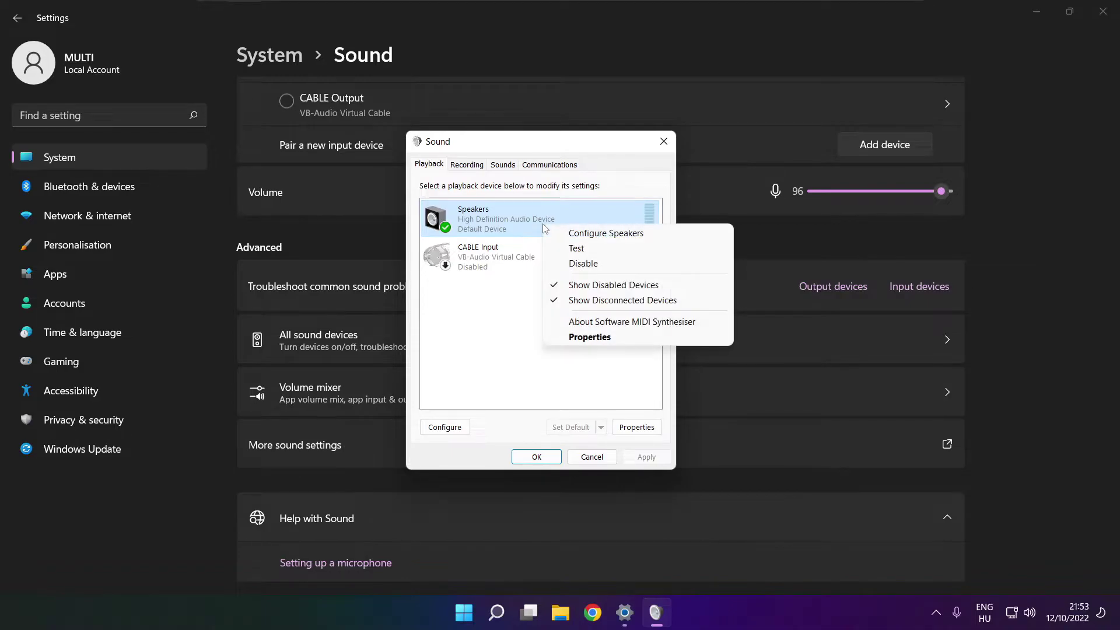
Set up Speakers as 7.1 Surround, keeping all optional and full-range speakers.
left_click(616, 235)
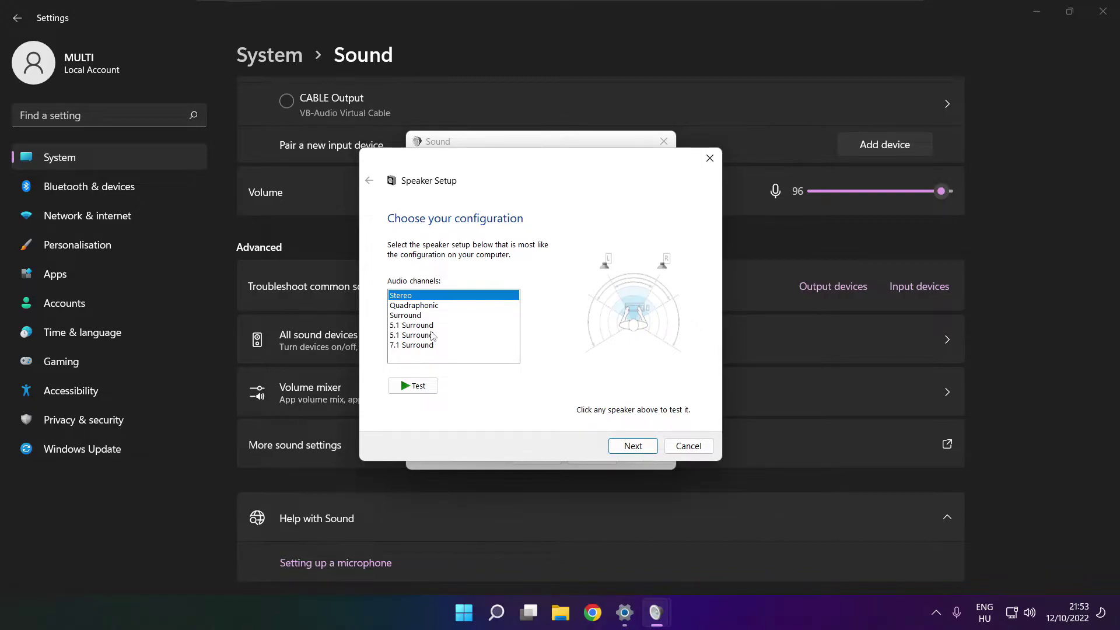
left_click(416, 346)
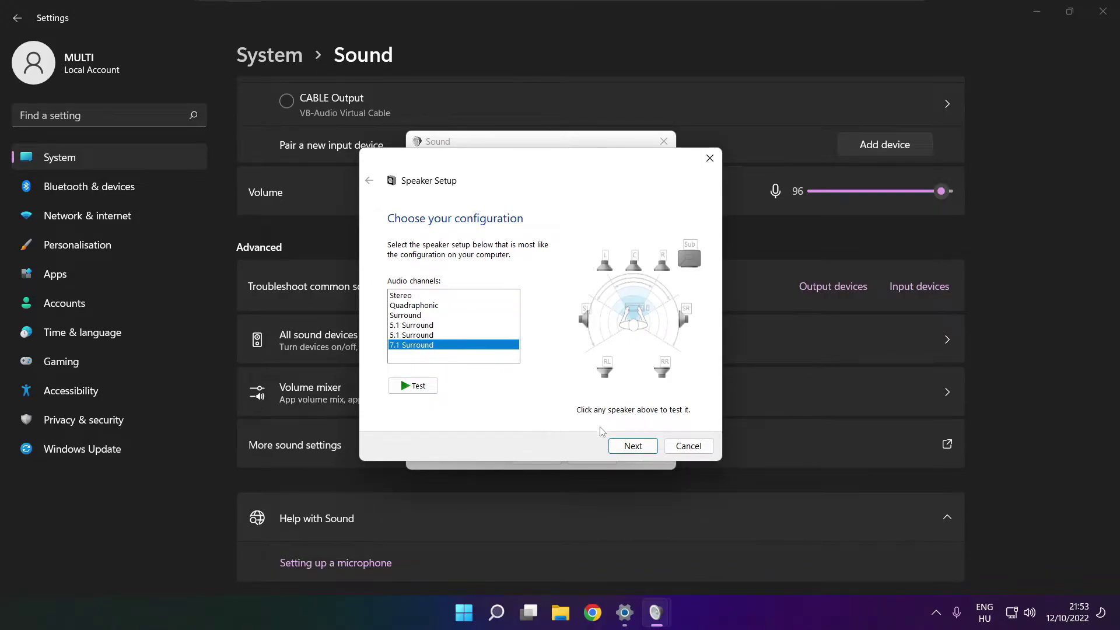
left_click(634, 447)
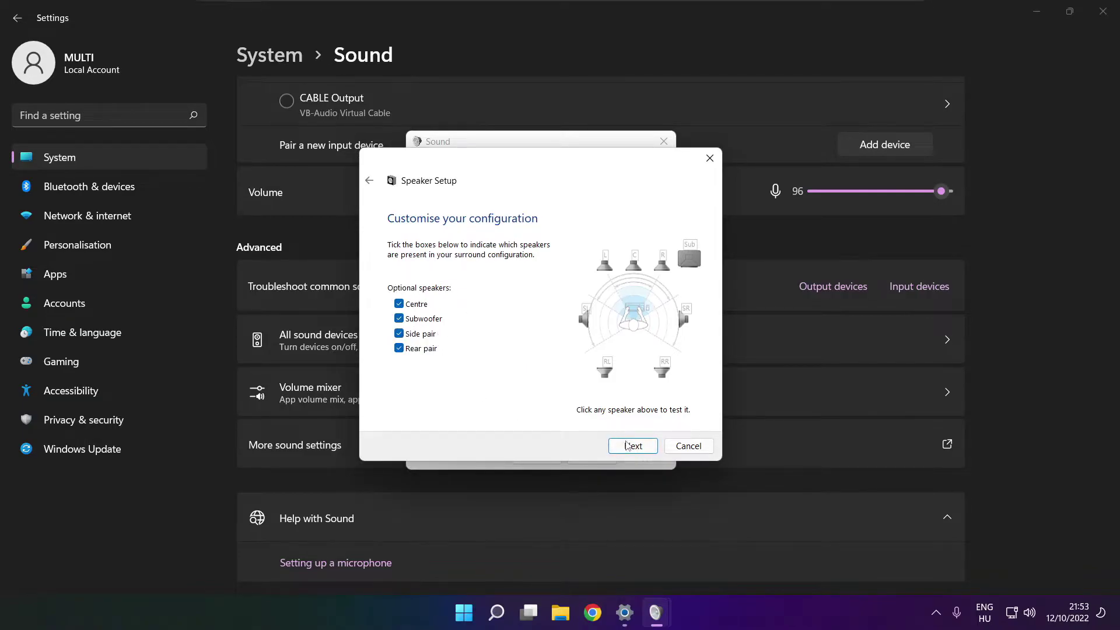
left_click(628, 449)
left_click(628, 448)
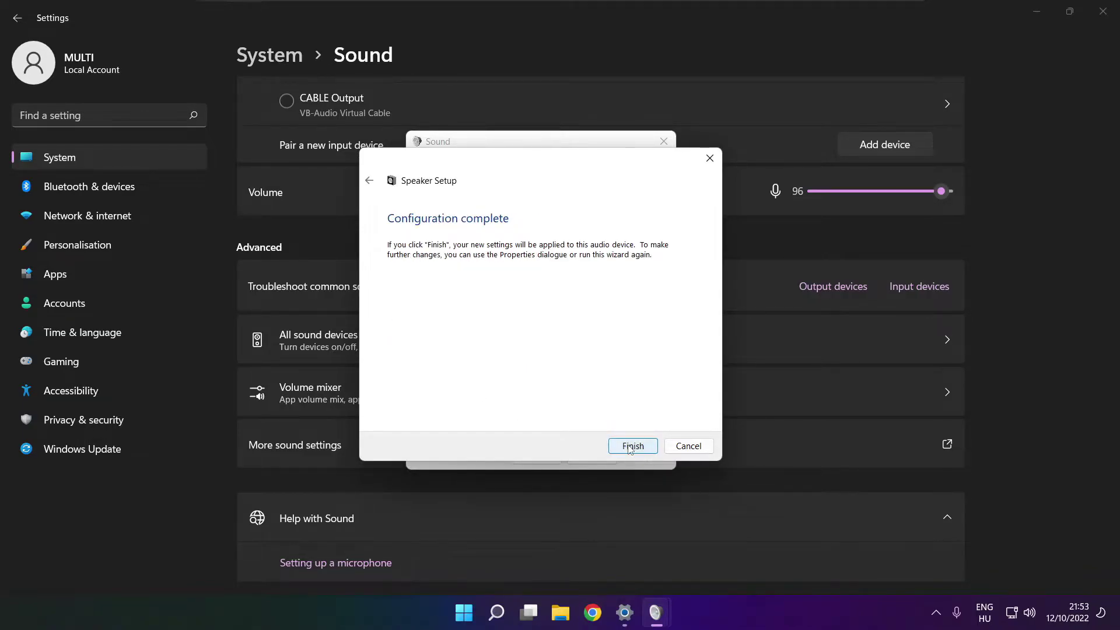
left_click(629, 448)
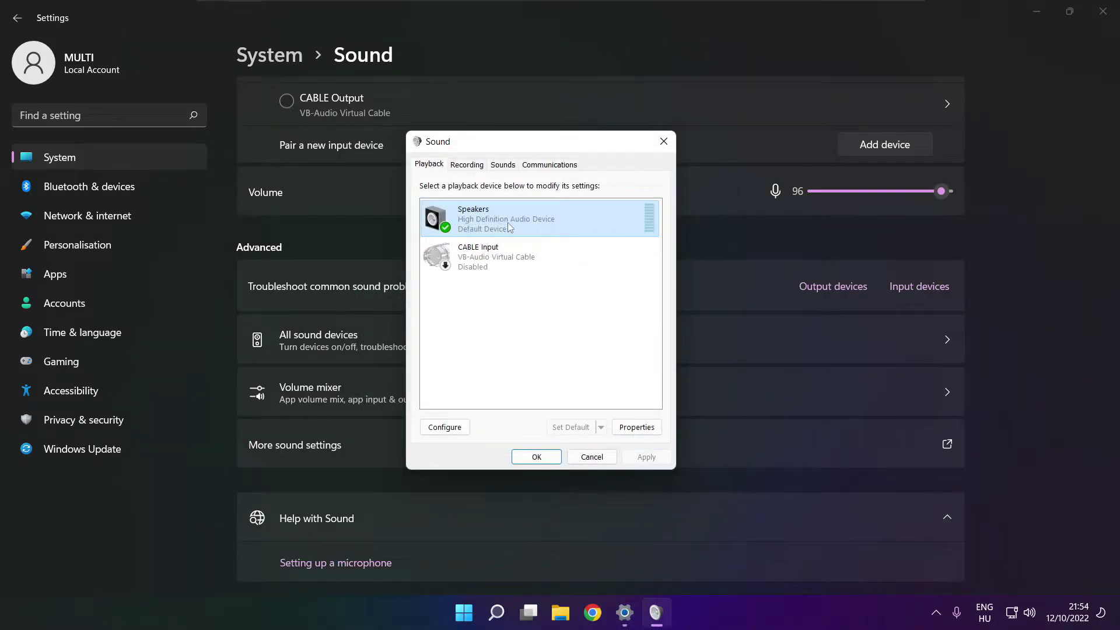
Turn on Disable all enhancements in Speakers Properties and apply the change.
left_click(637, 428)
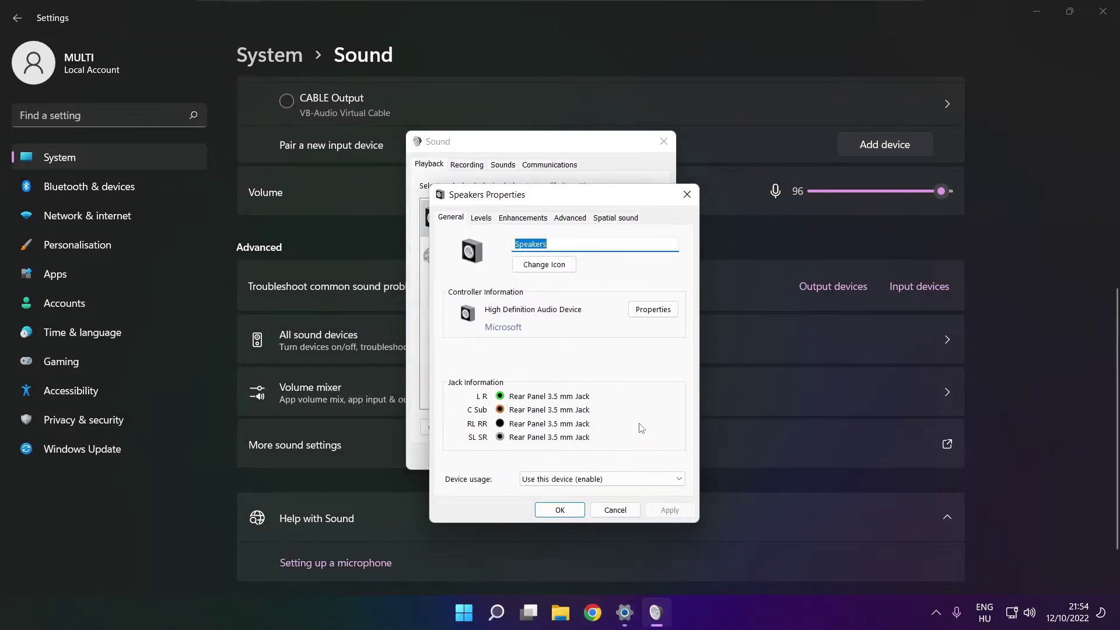
left_click_drag(524, 195, 501, 159)
left_click(458, 182)
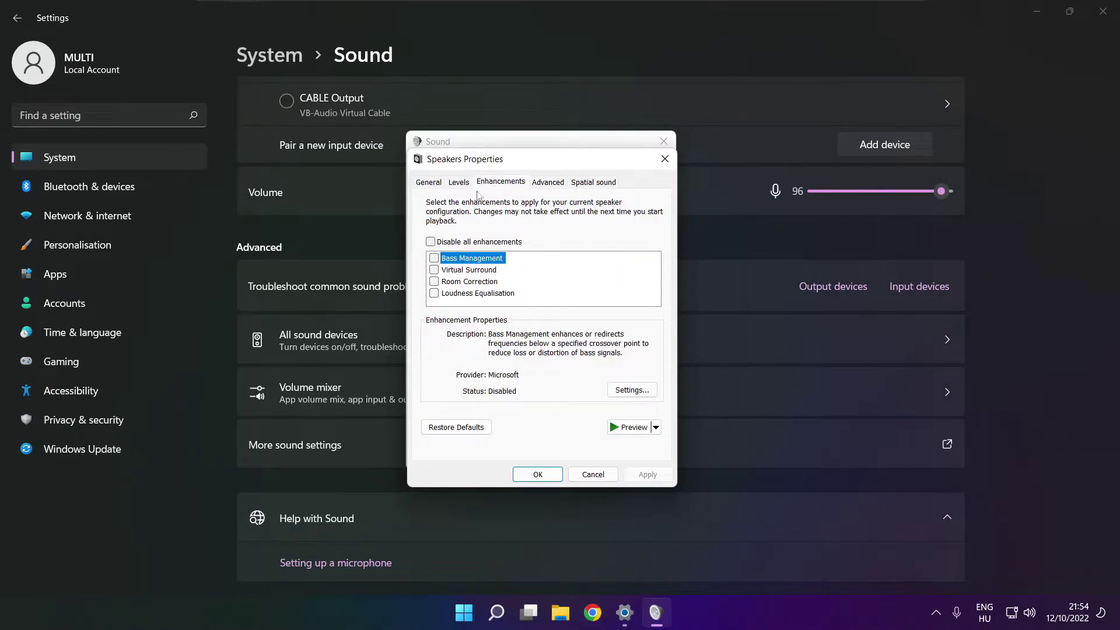
left_click(431, 242)
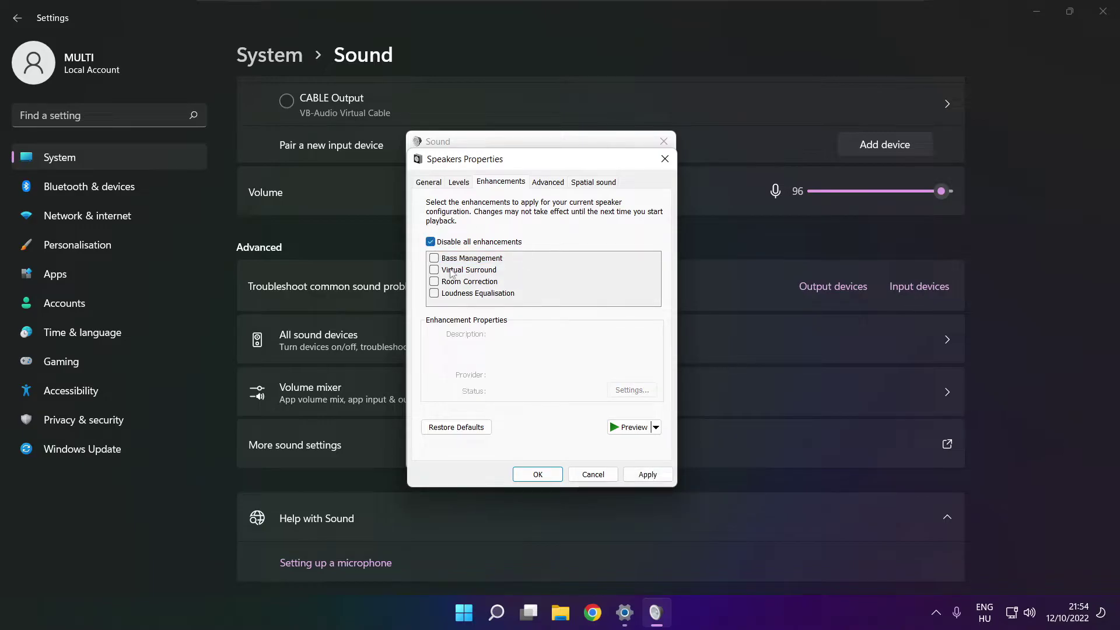
left_click(648, 475)
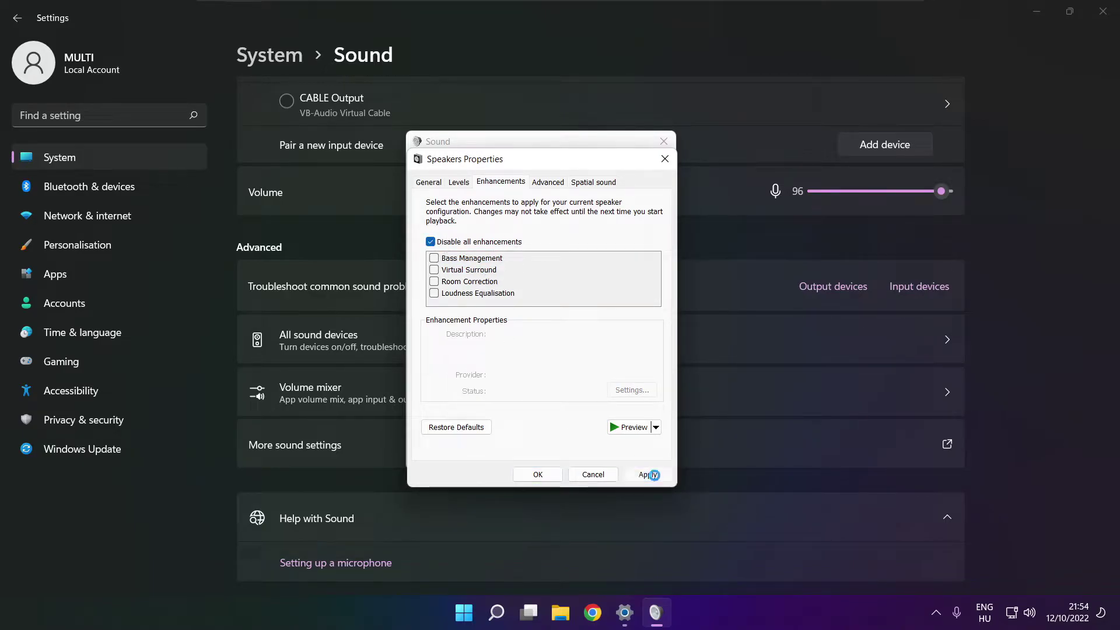
left_click(548, 182)
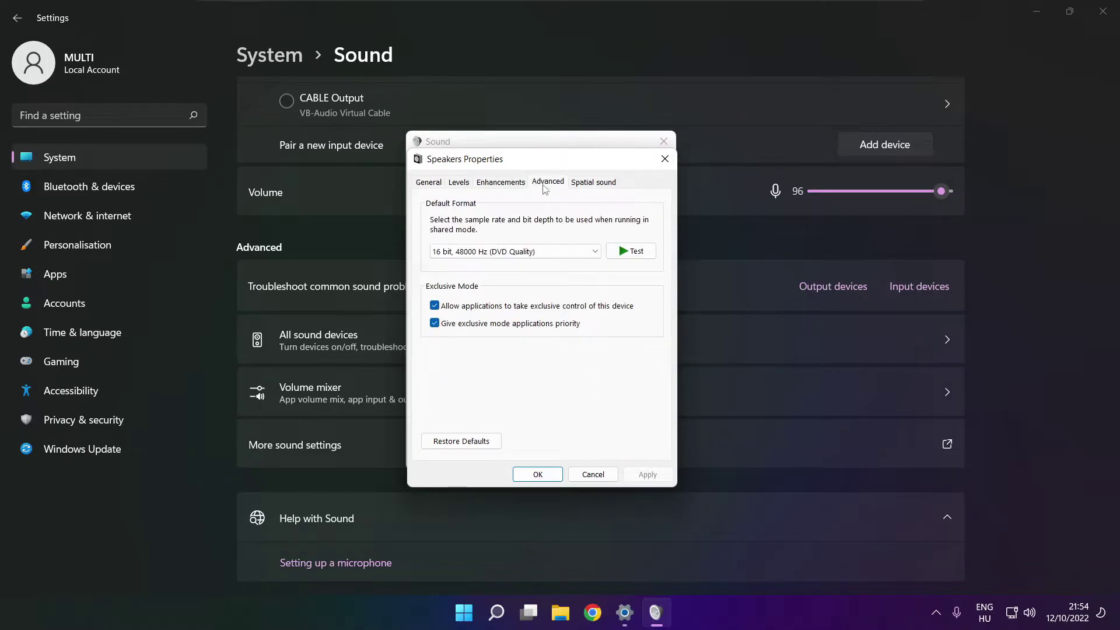
Keep Speakers' default format at 16 bit, 48000 Hz and close both sound dialogs.
left_click(594, 252)
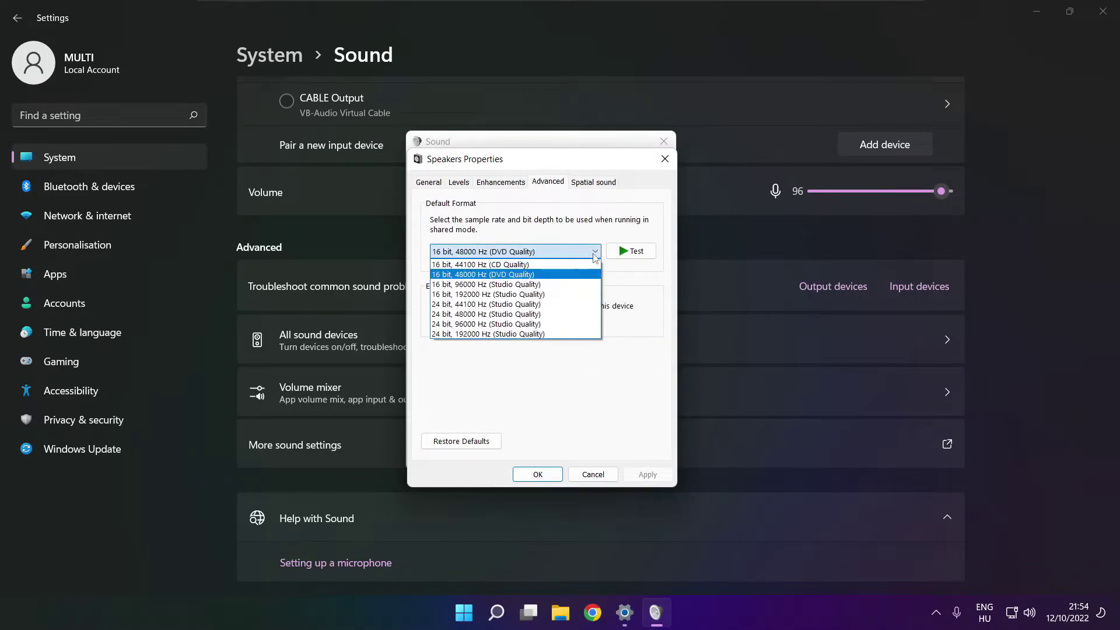
left_click(576, 279)
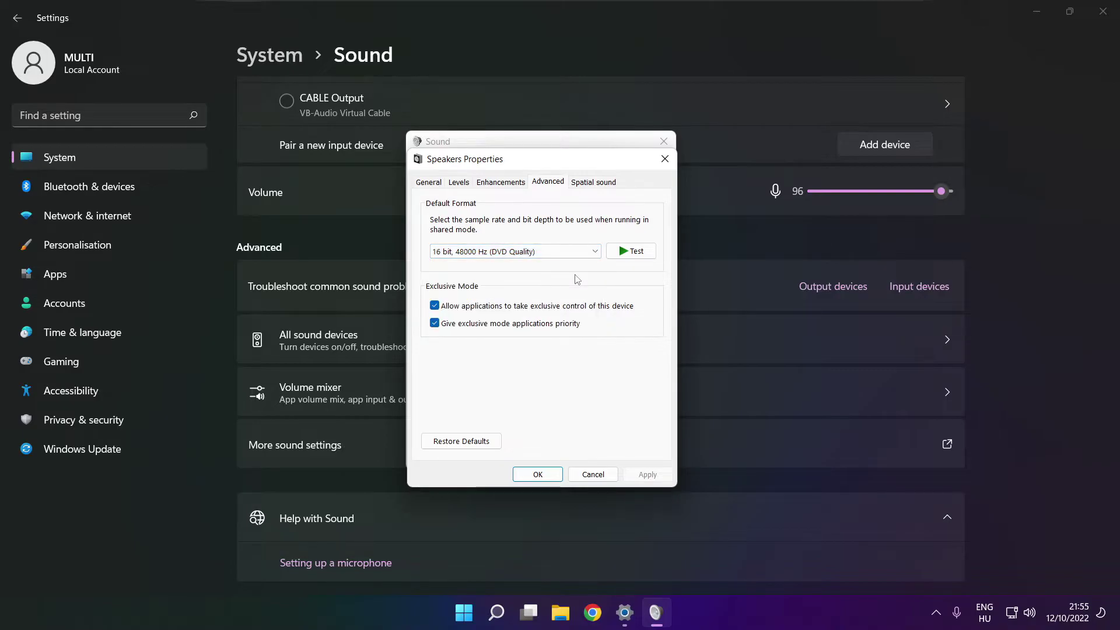
left_click(537, 475)
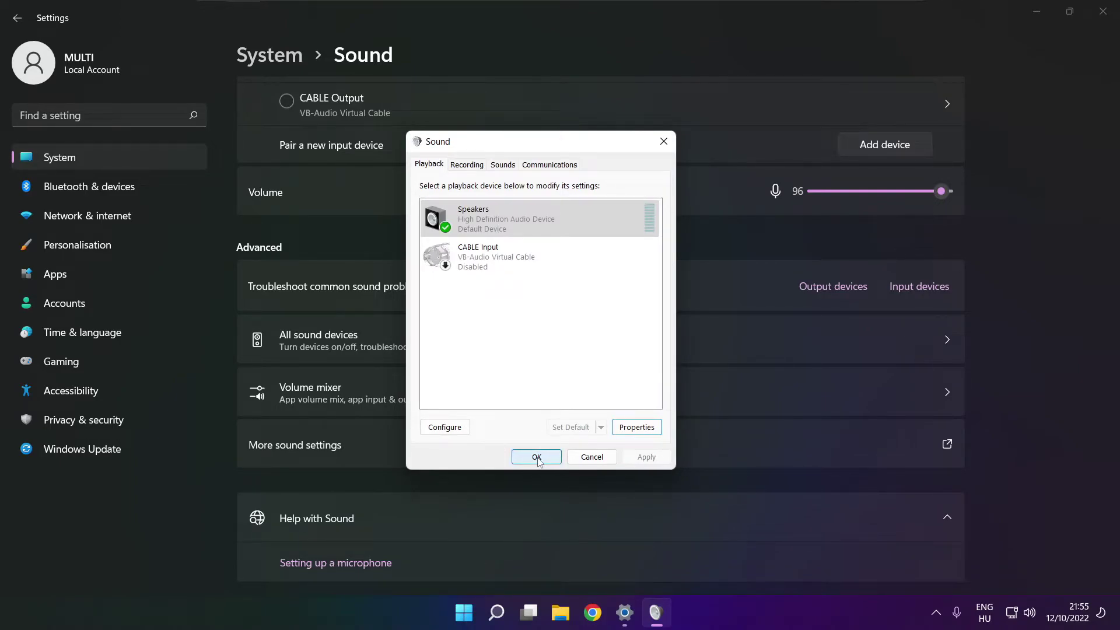
left_click(537, 458)
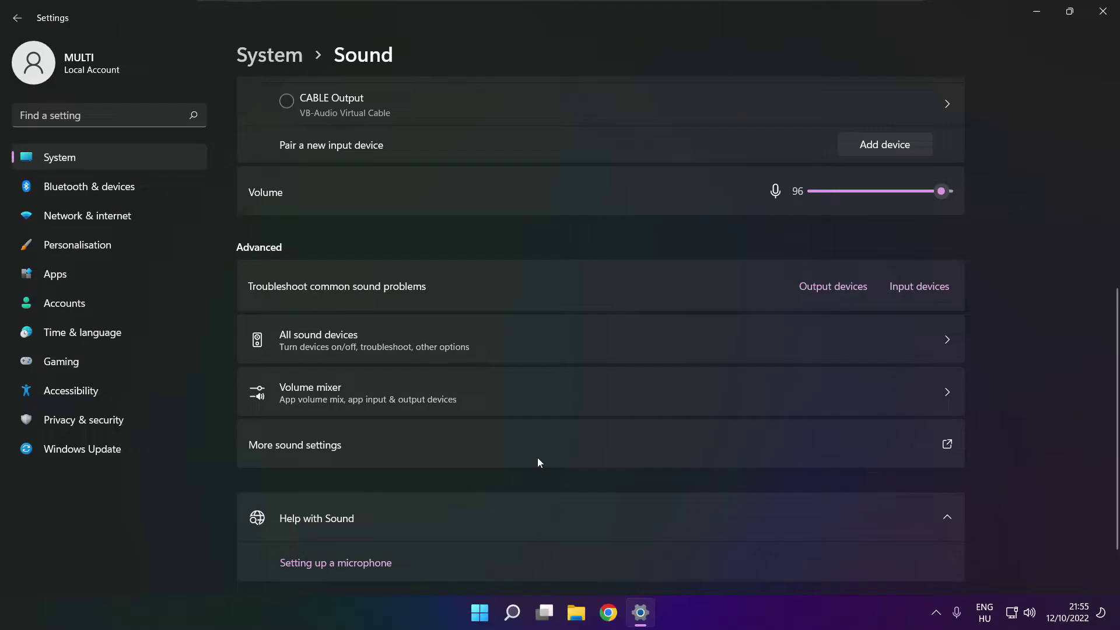
Close the Settings window and show the Start menu's power options.
left_click(1099, 32)
left_click(496, 612)
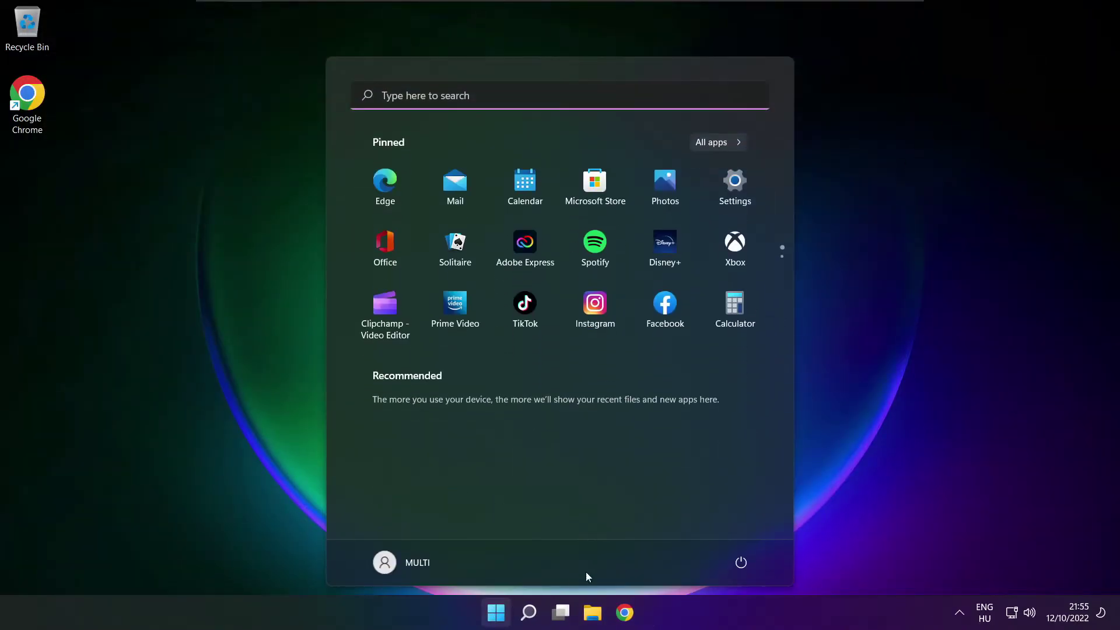
left_click(741, 562)
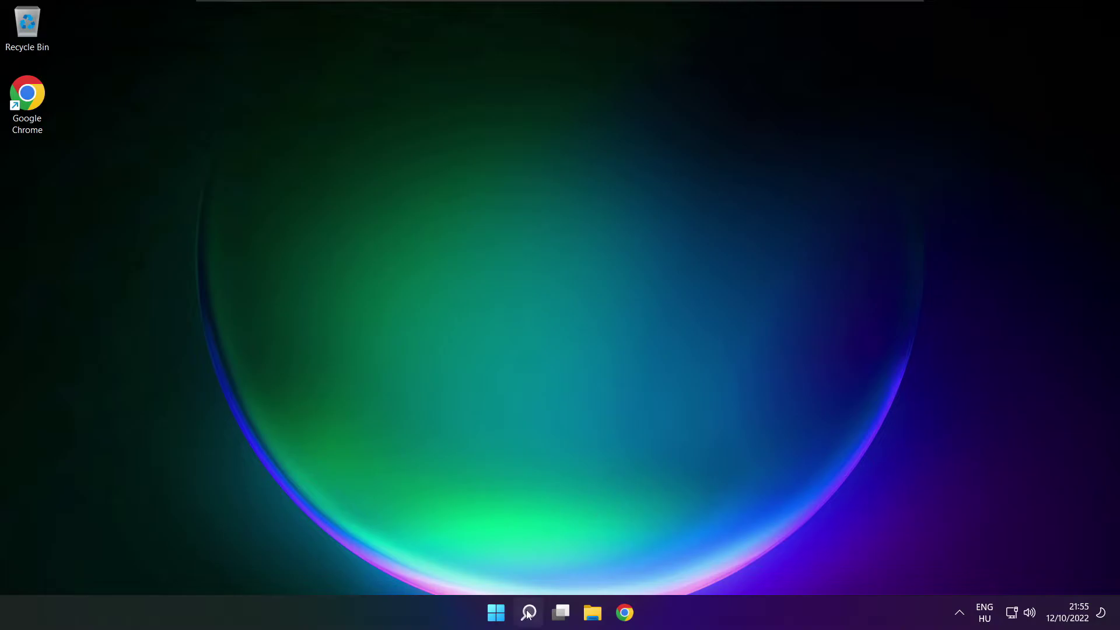
Search for 'device manager' and launch Device Manager from the results.
left_click(528, 613)
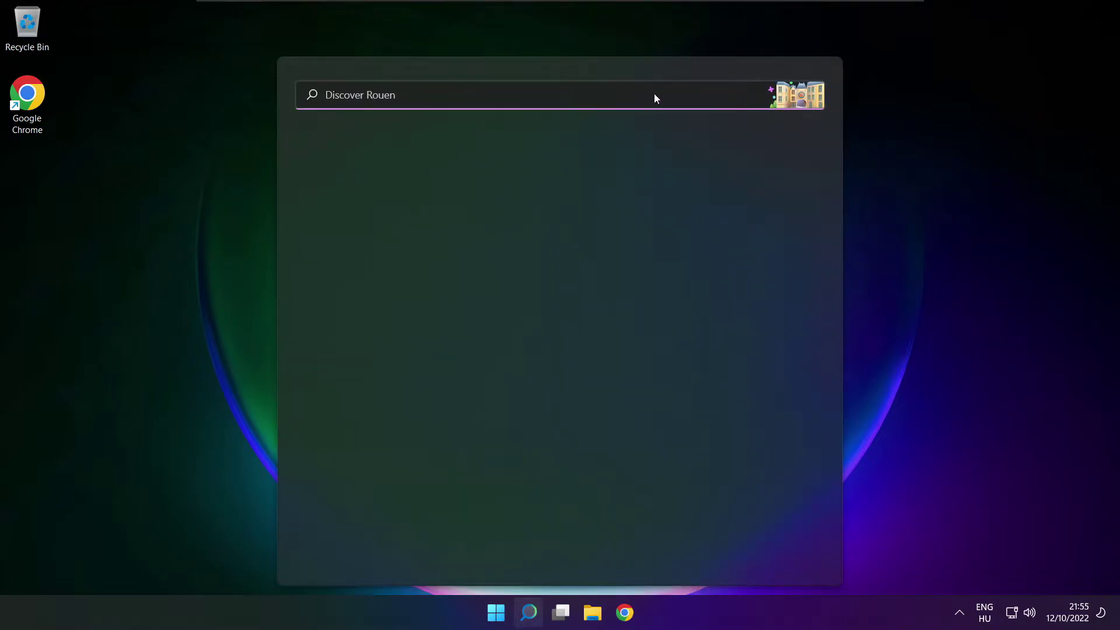
type("dev")
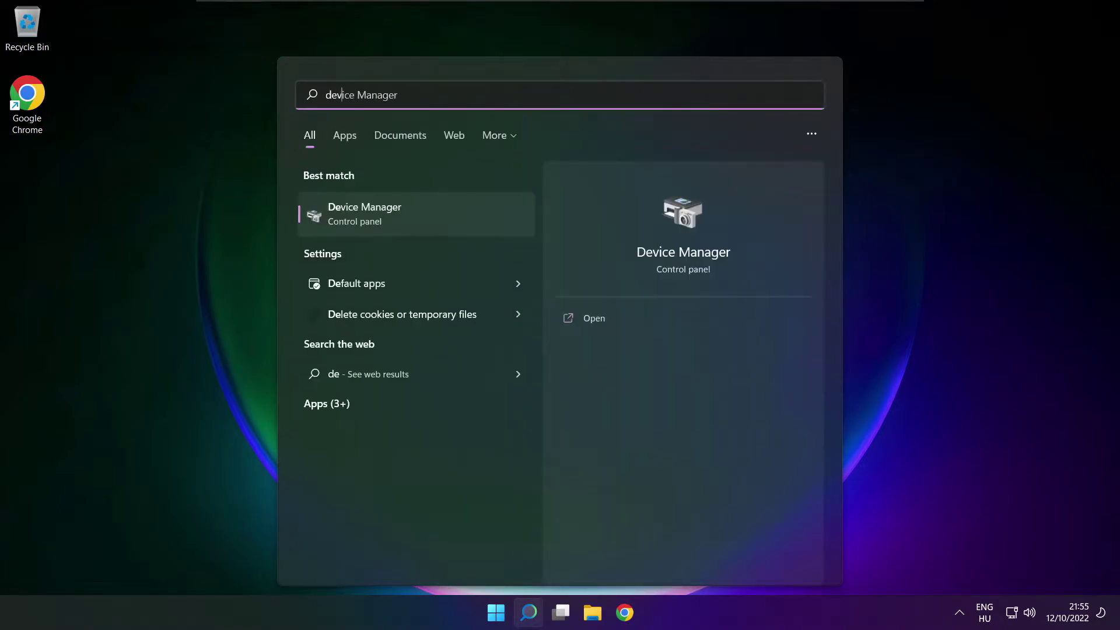
type("ice manager")
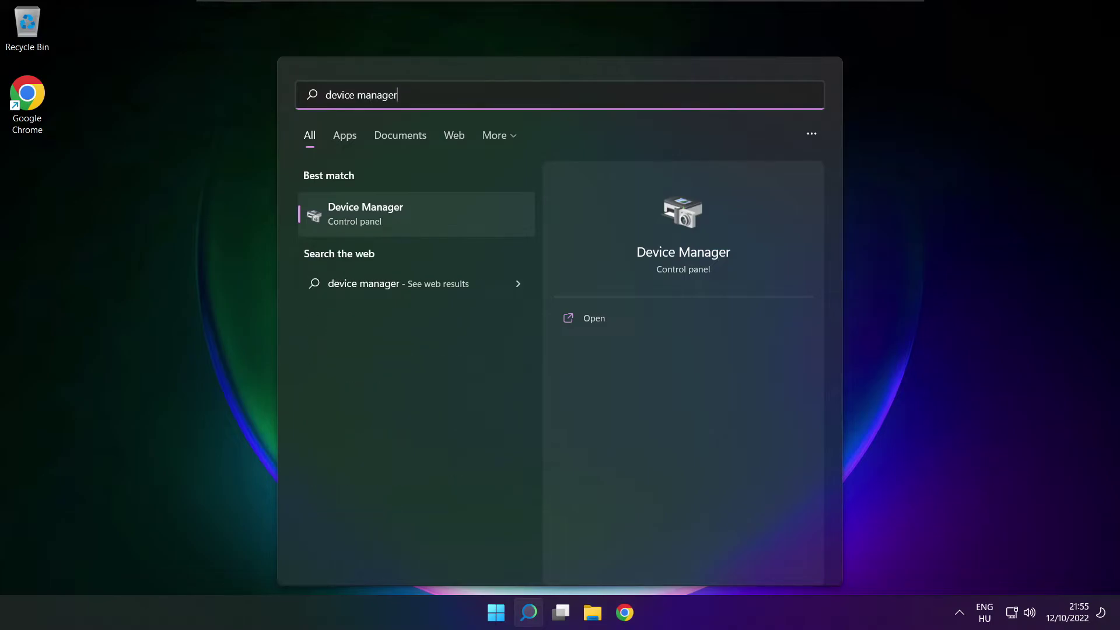
left_click(432, 213)
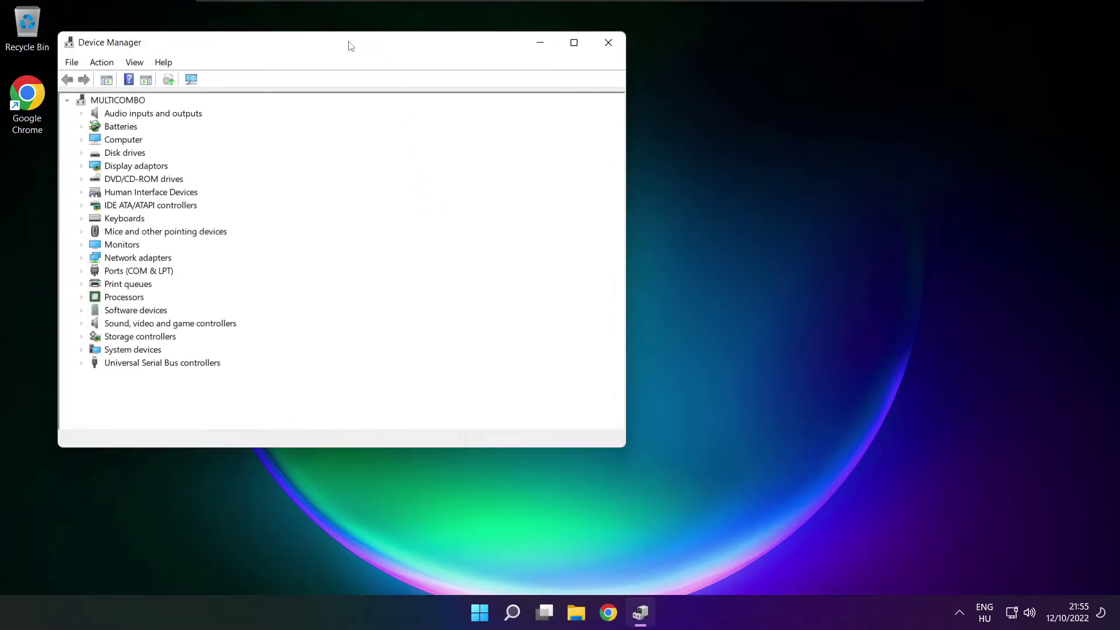
Centre Device Manager, expand Sound, video and game controllers, and bring up High Definition Audio Device's actions.
left_click_drag(347, 43, 586, 106)
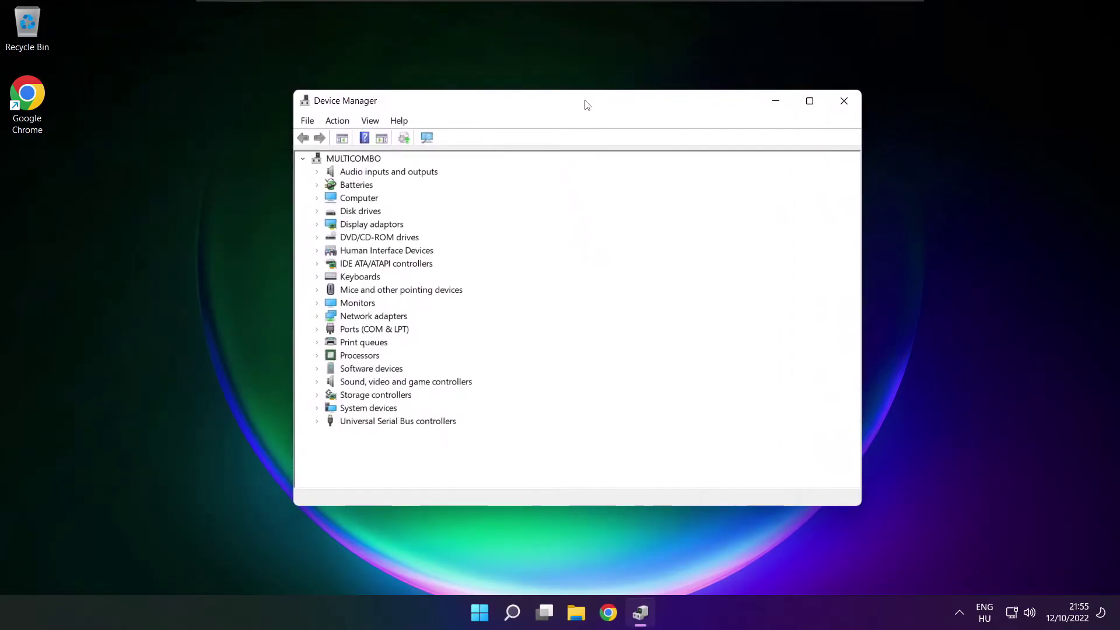
left_click(328, 385)
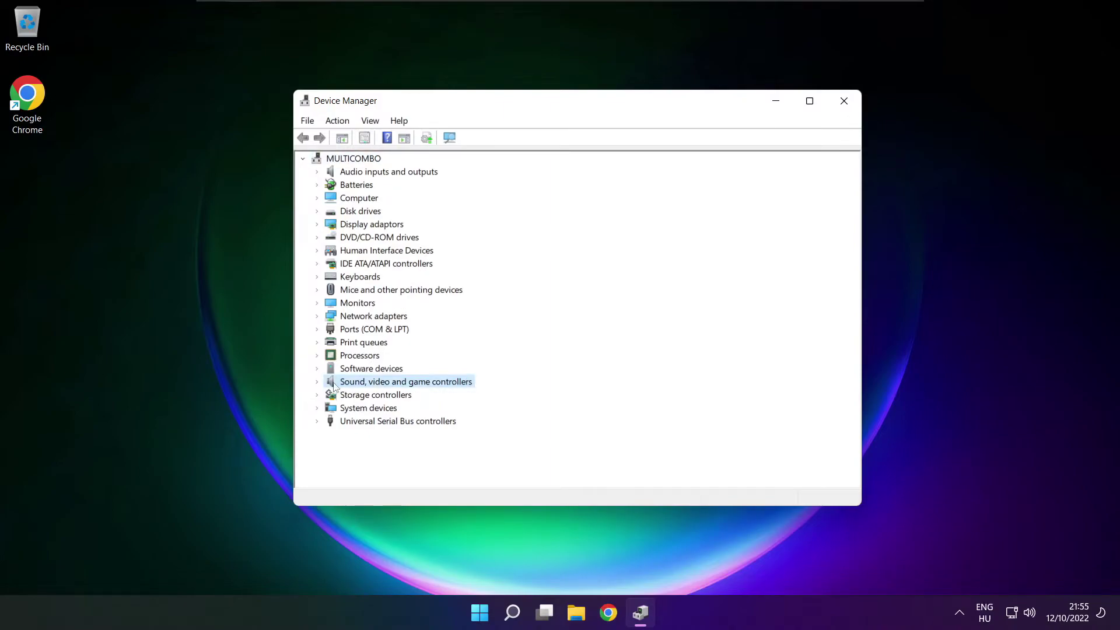
left_click(321, 383)
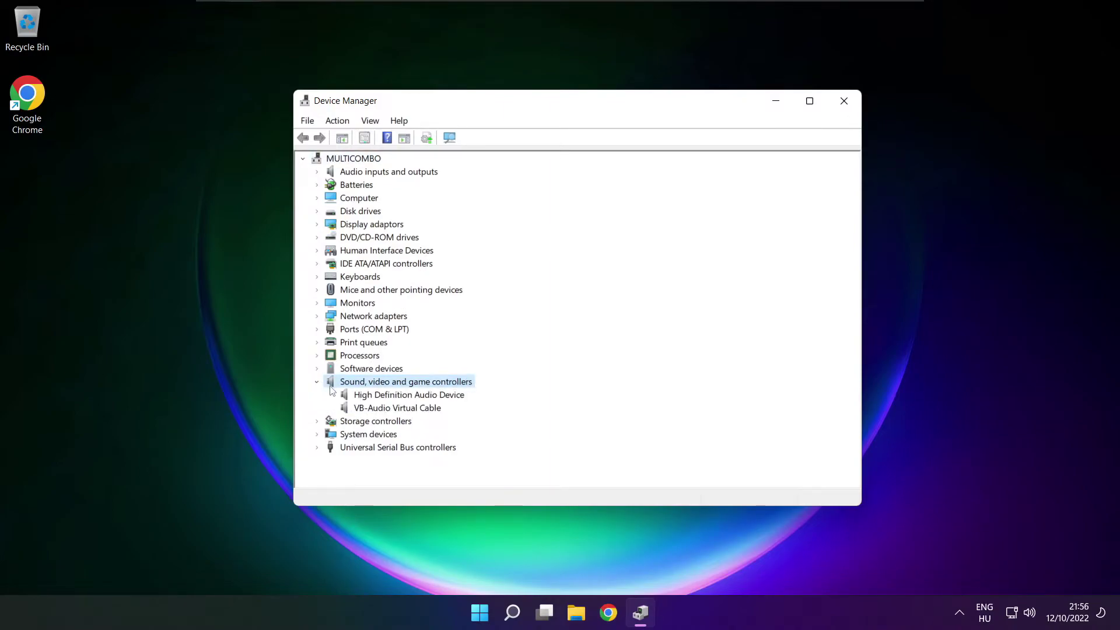
left_click(355, 396)
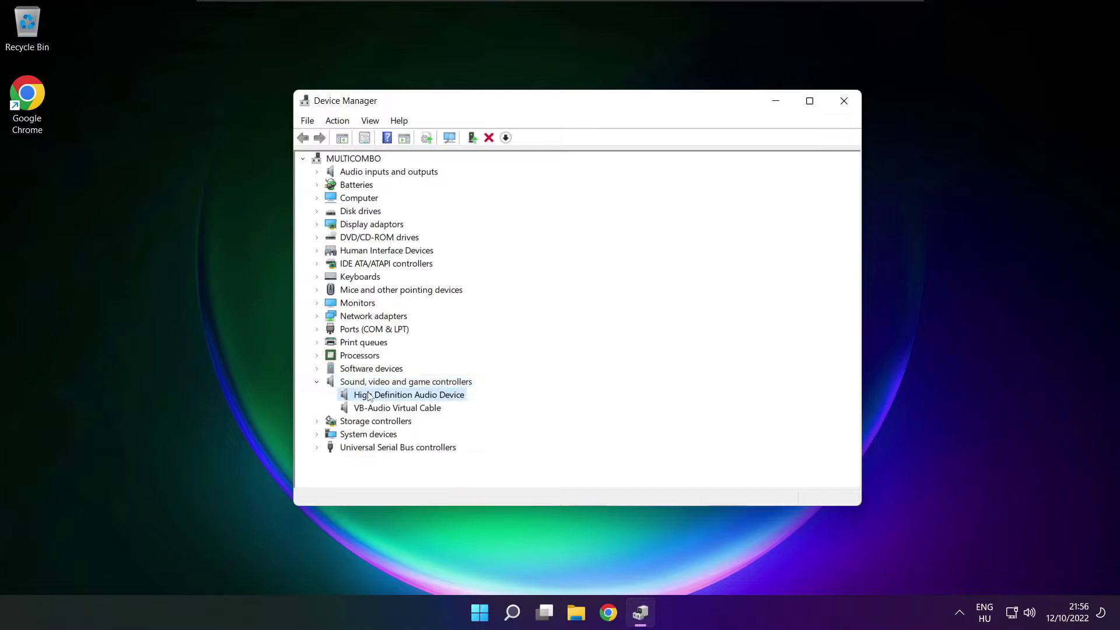
right_click(400, 399)
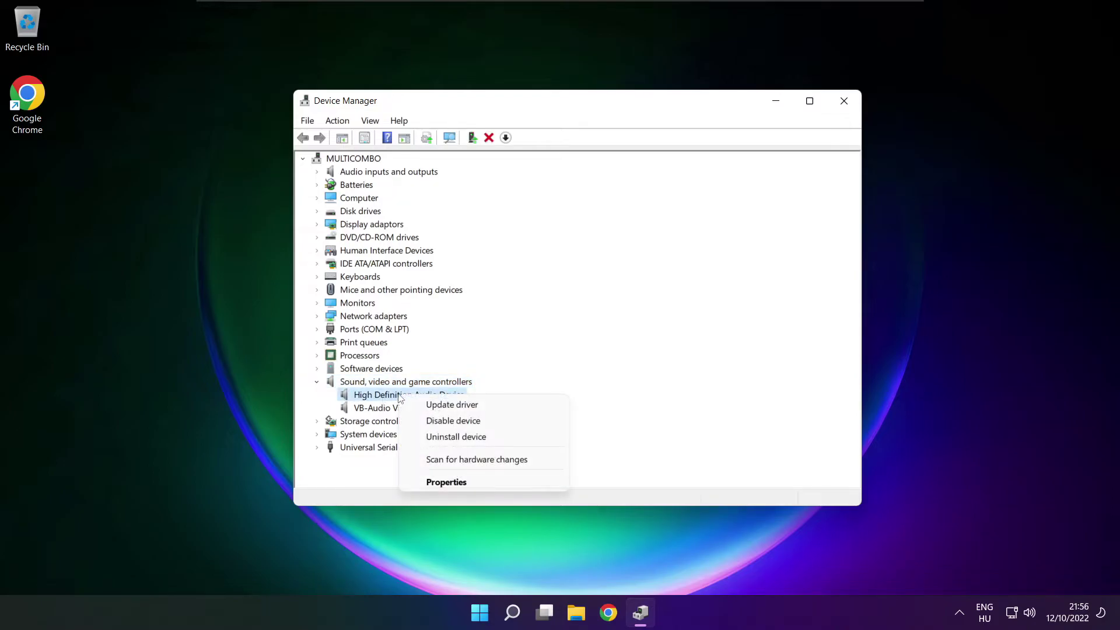
Reinstall the High Definition Audio Device driver from this computer's drivers, accepting the compatibility warning.
left_click(505, 408)
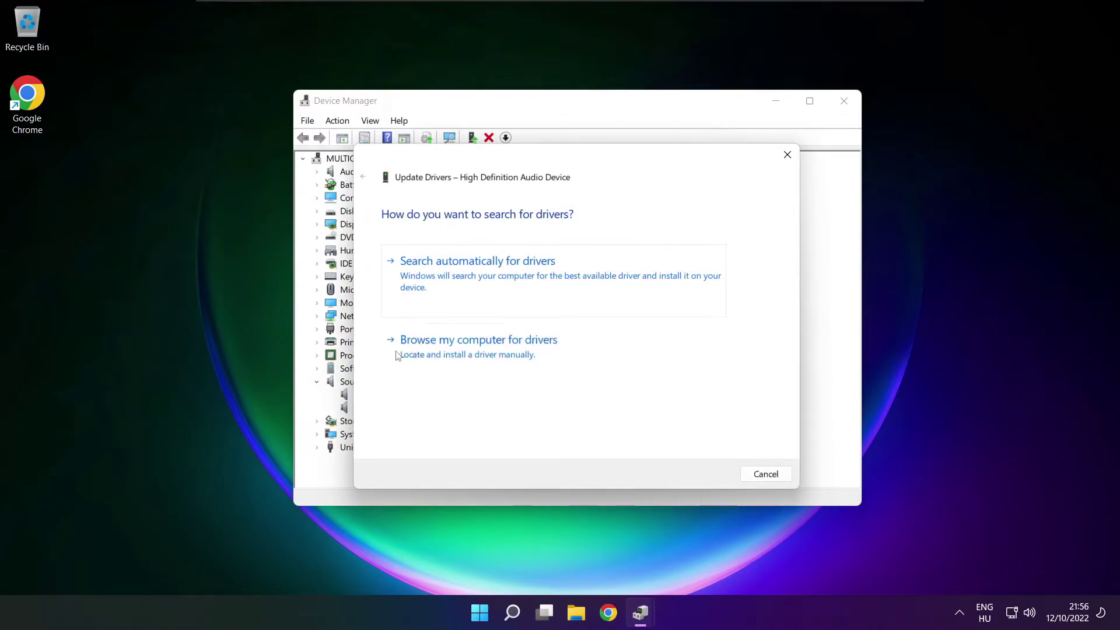
left_click(503, 355)
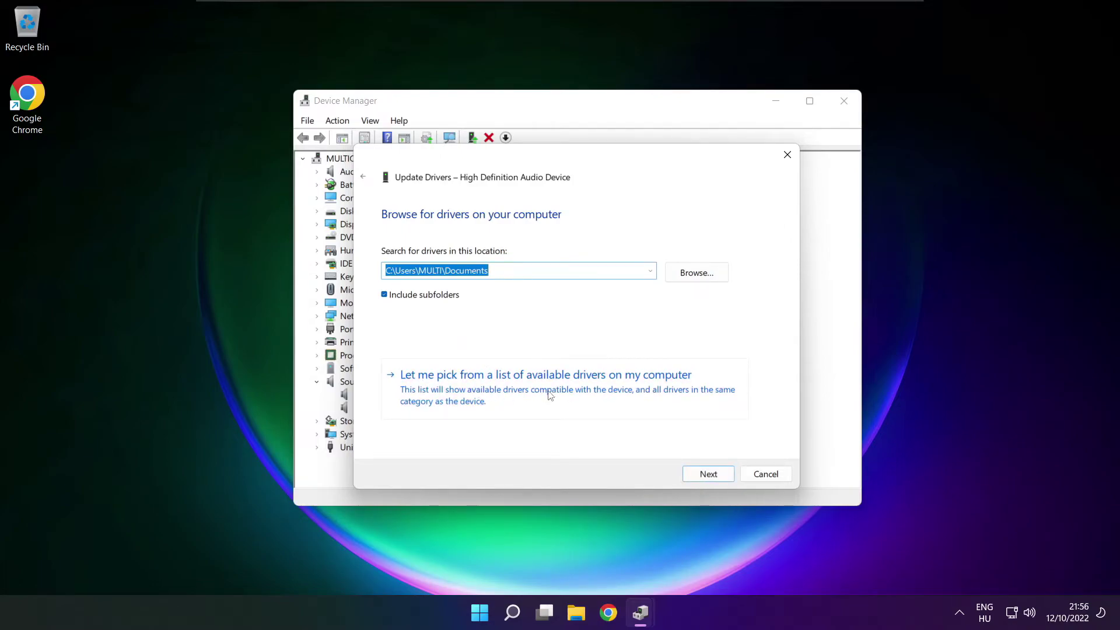
left_click(549, 397)
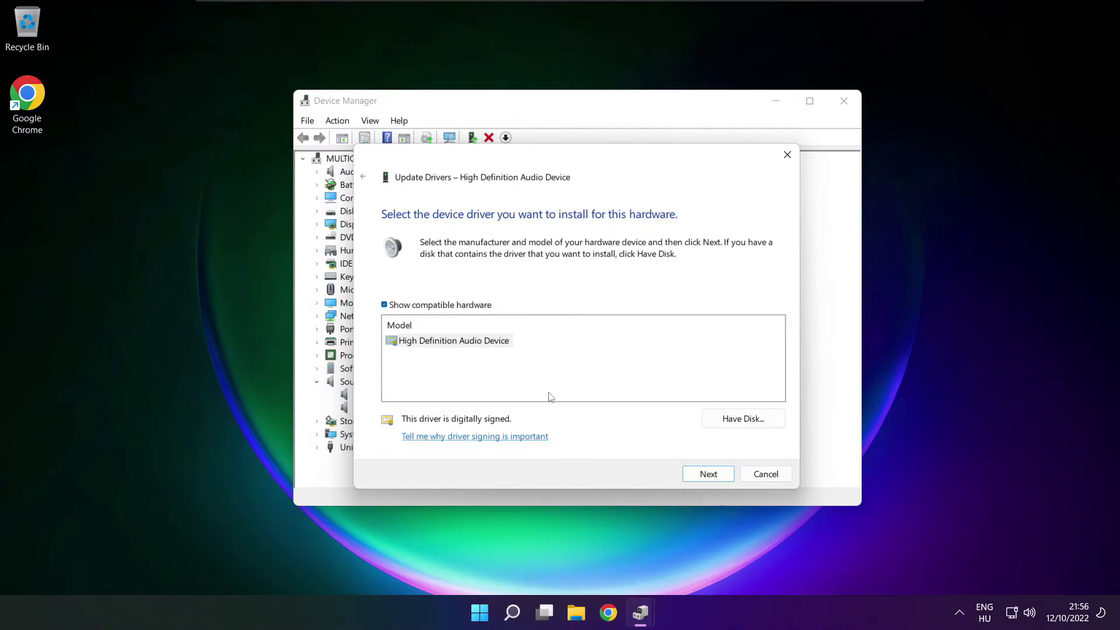
left_click(438, 348)
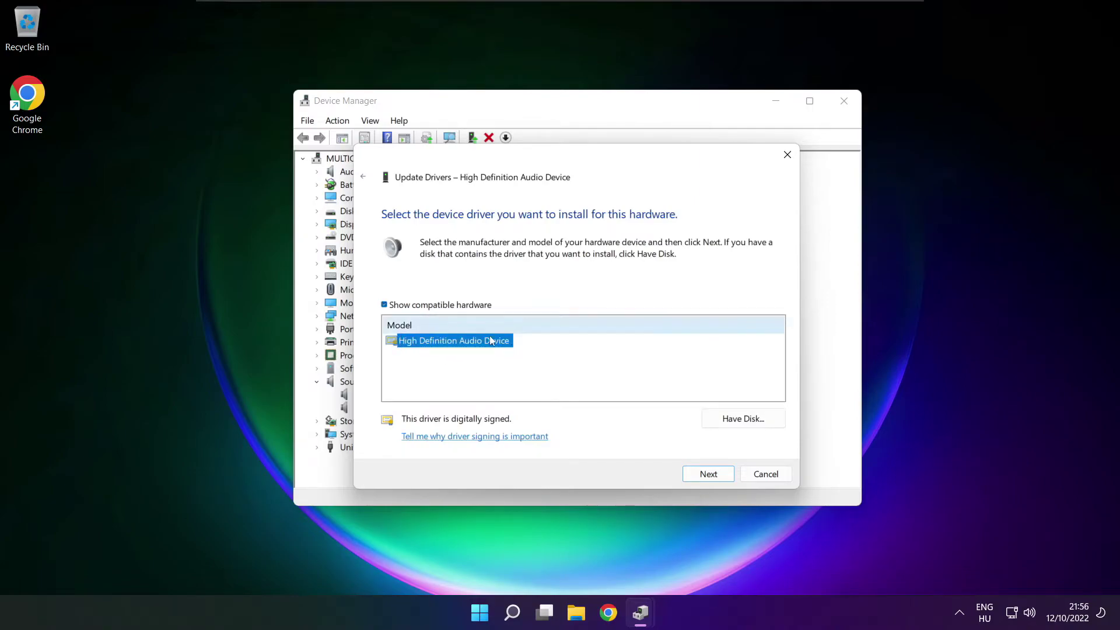
left_click(709, 475)
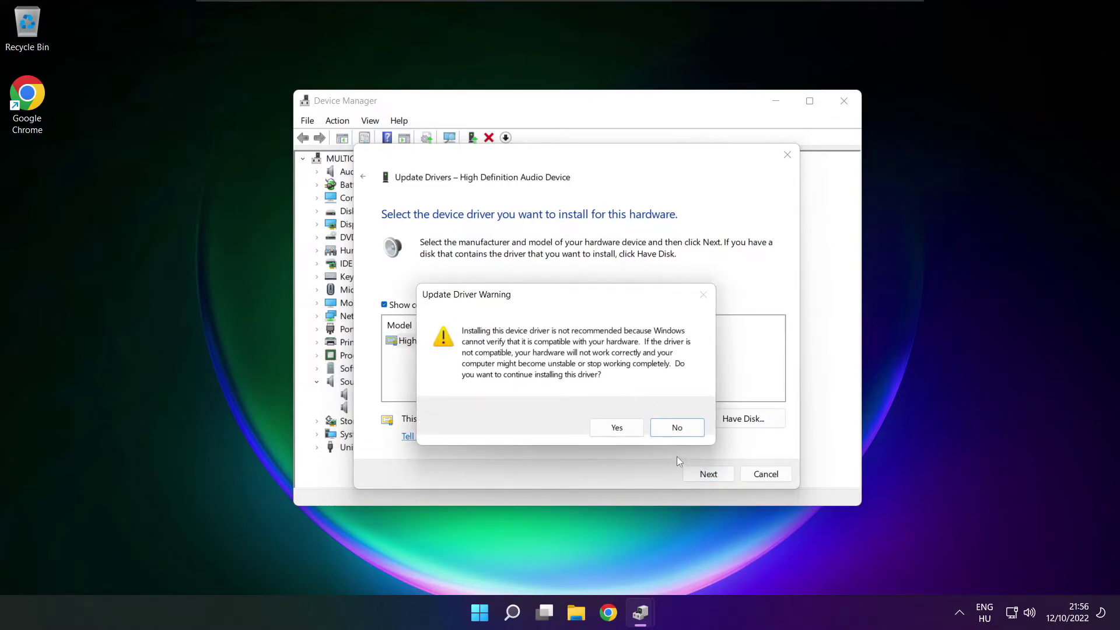
left_click(619, 428)
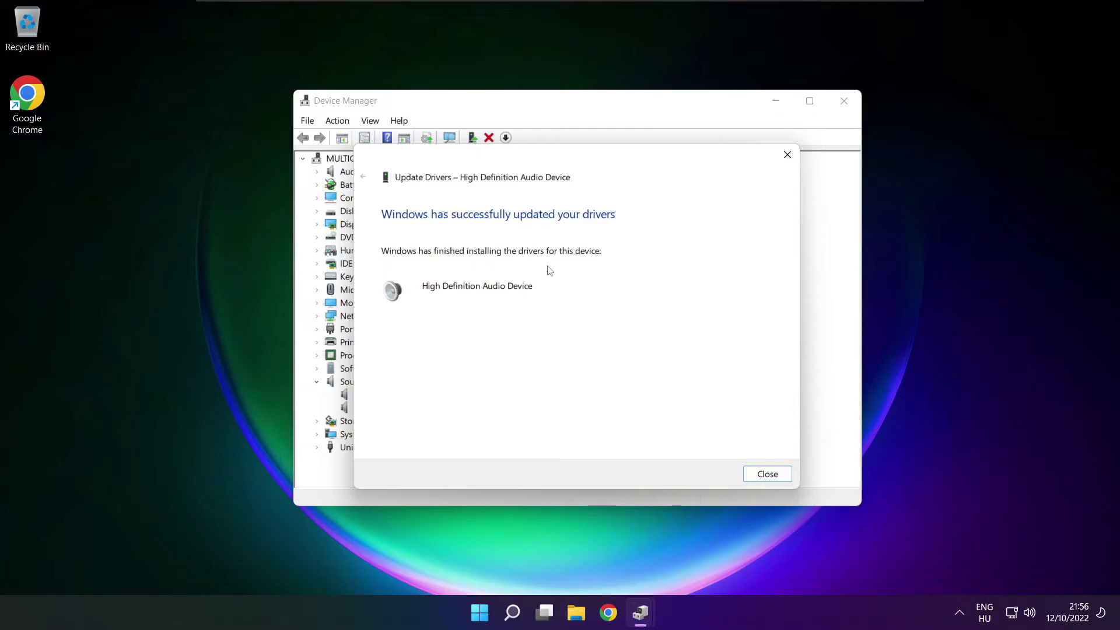
left_click(774, 479)
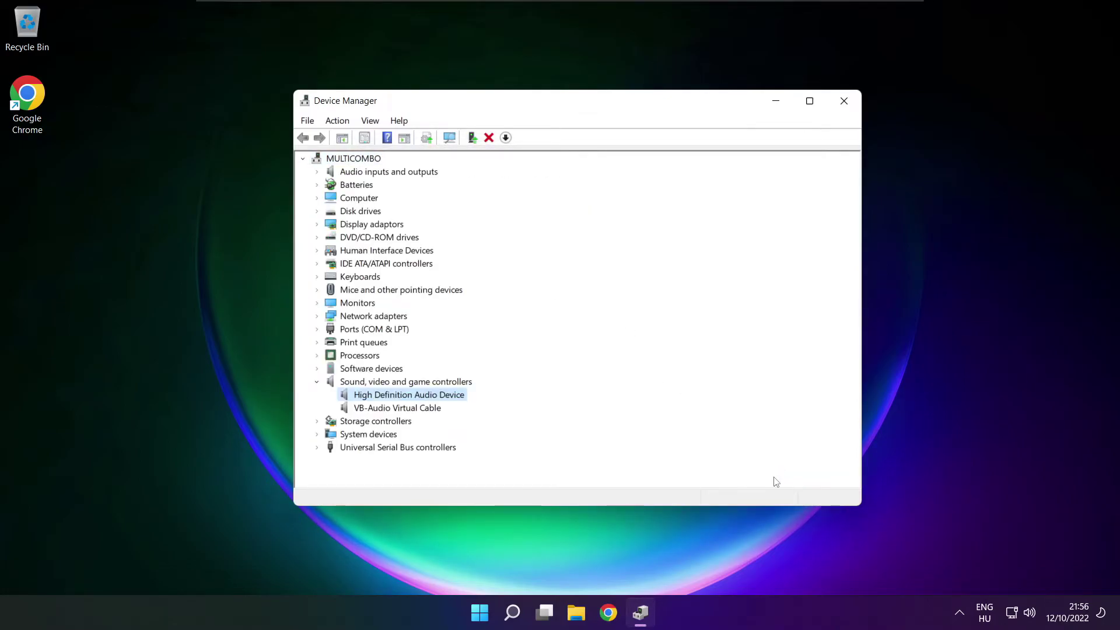
Close Device Manager and open Sound settings from the volume tray icon, showing Speakers output.
left_click(846, 103)
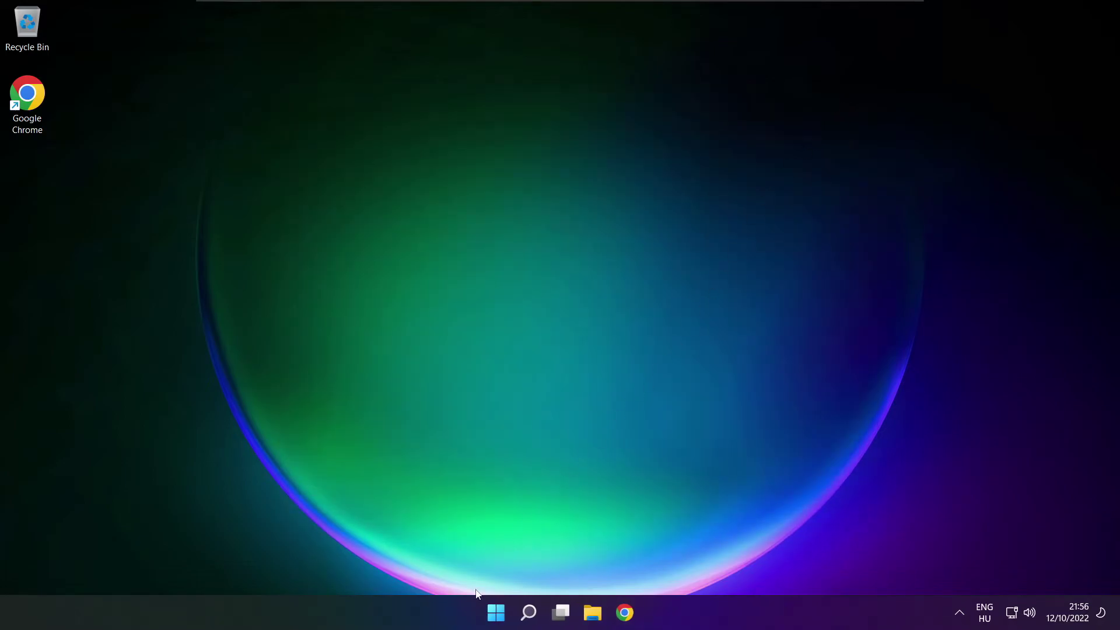
left_click(495, 612)
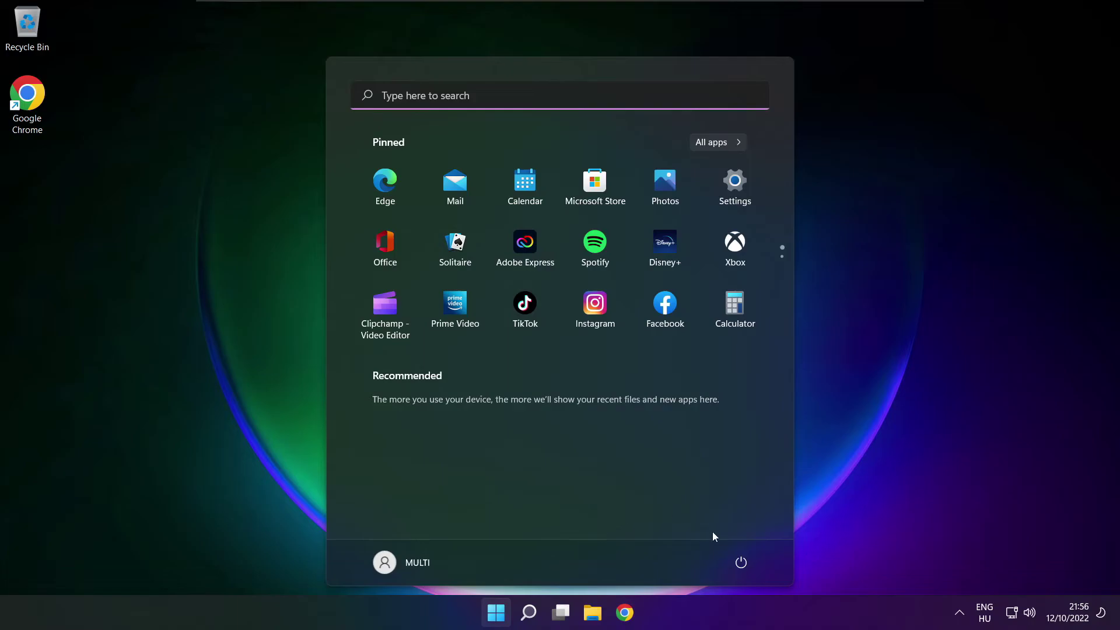
left_click(741, 562)
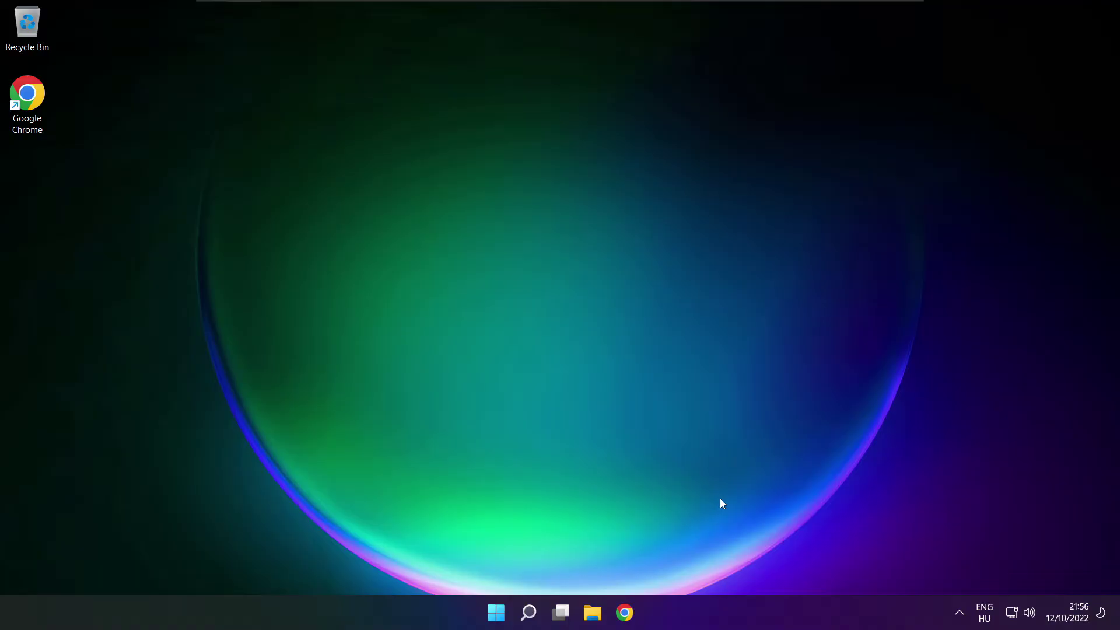
right_click(1029, 613)
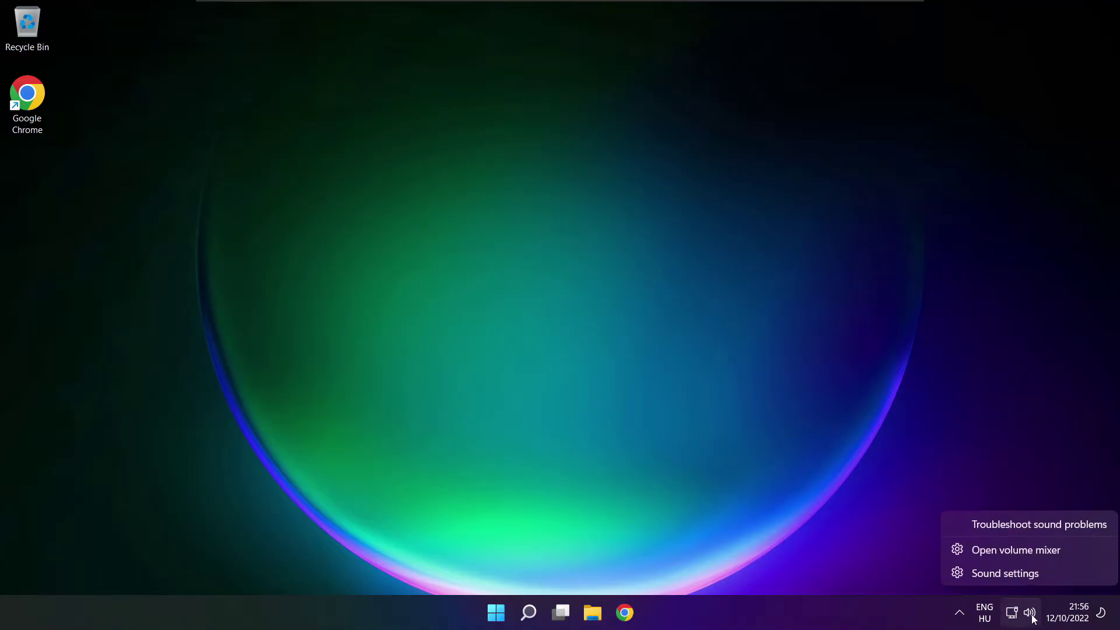
left_click(1046, 575)
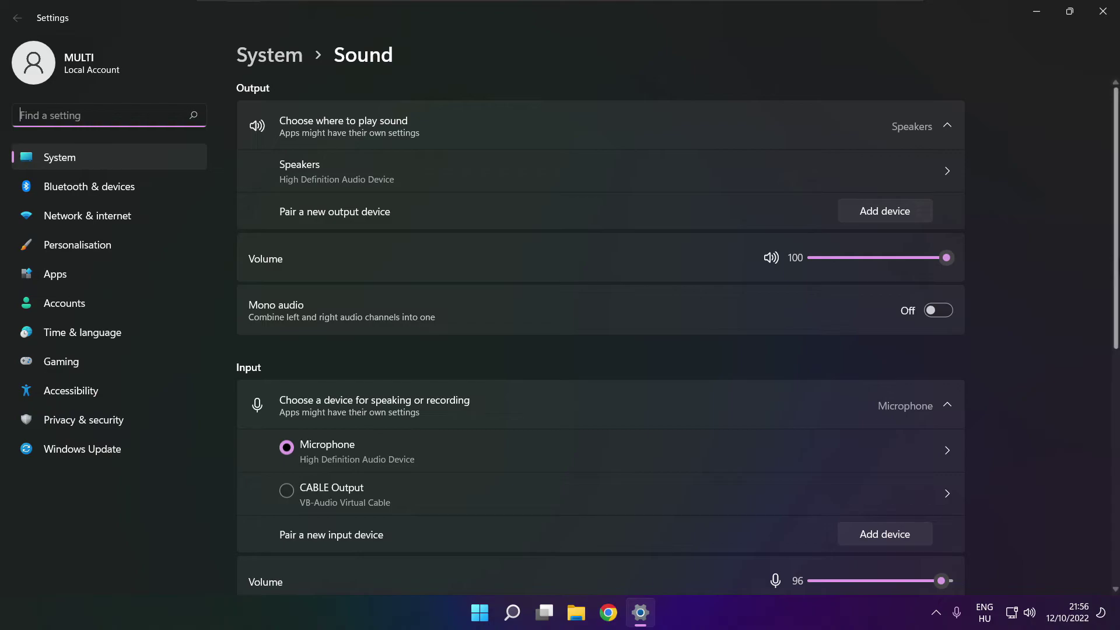
scroll(600, 333, "down", 2)
scroll(601, 332, "down", 2)
scroll(601, 333, "down", 1)
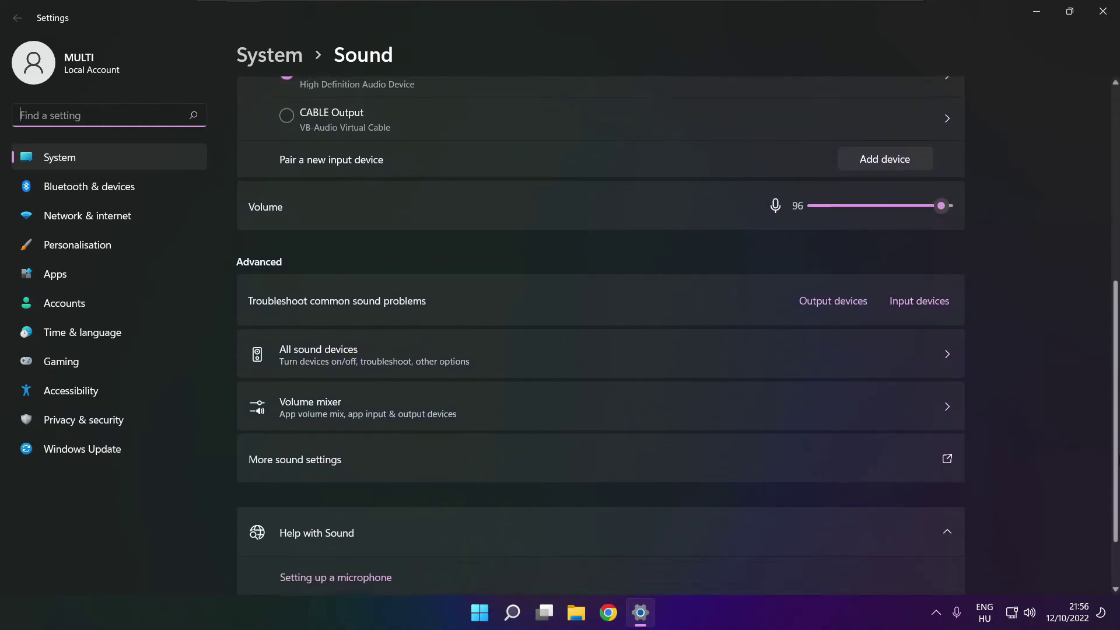
scroll(600, 333, "down", 1)
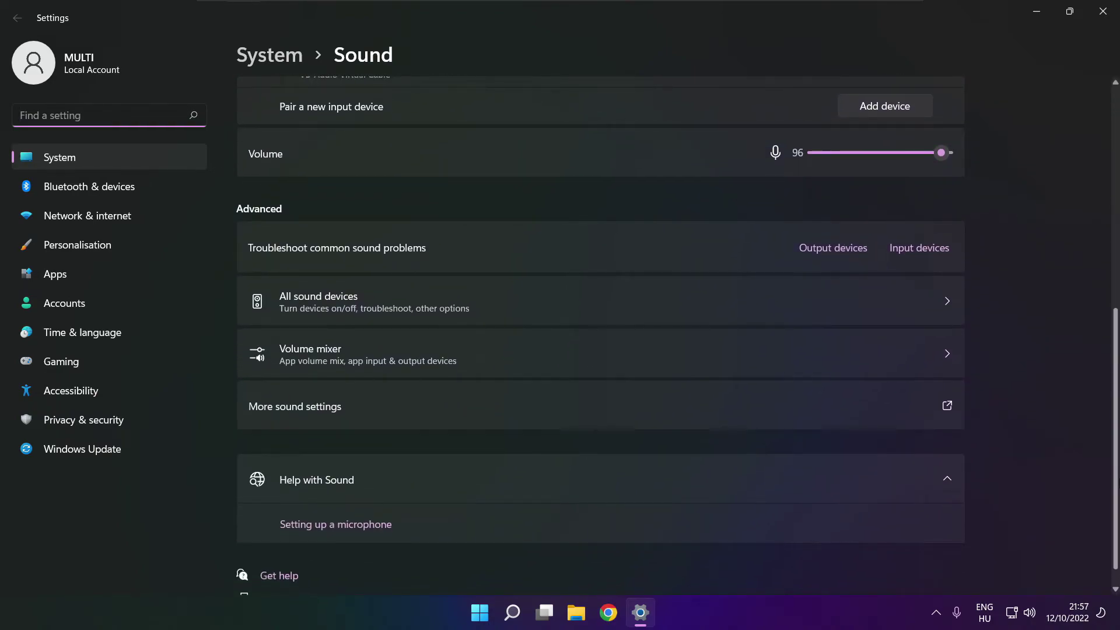
scroll(600, 333, "down", 1)
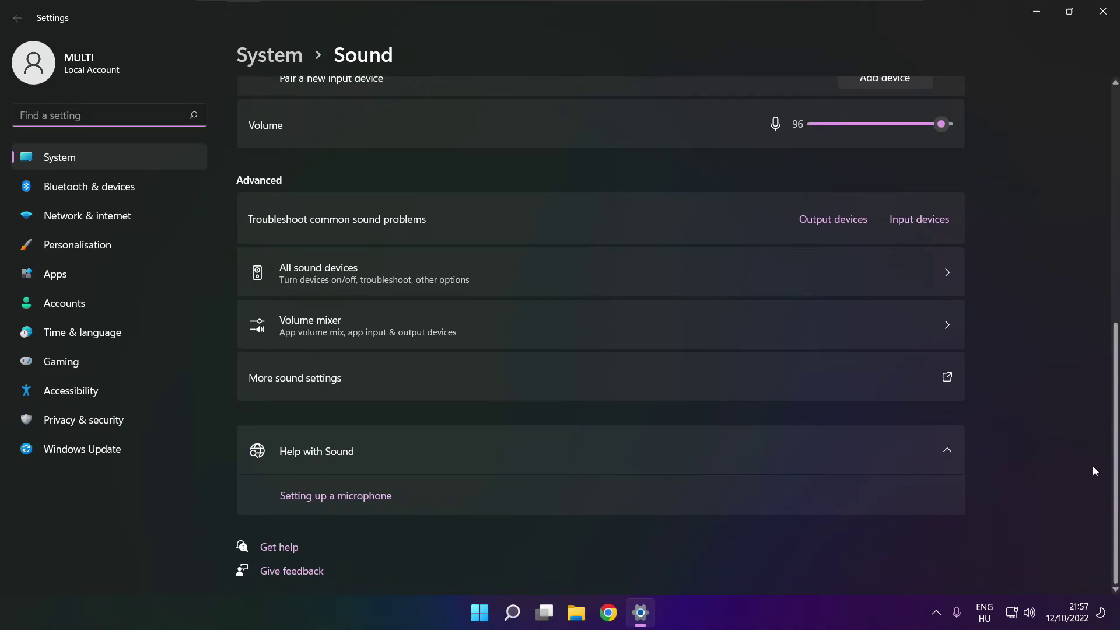
Run the Playing Audio troubleshooter for output devices from the Sound page's Advanced section.
left_click(837, 227)
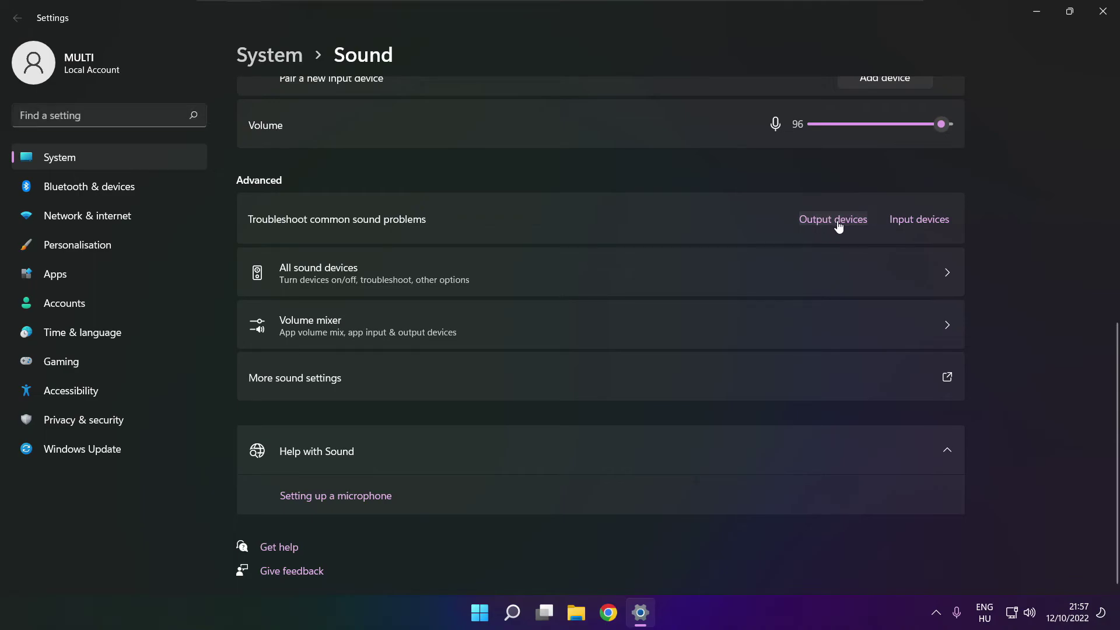